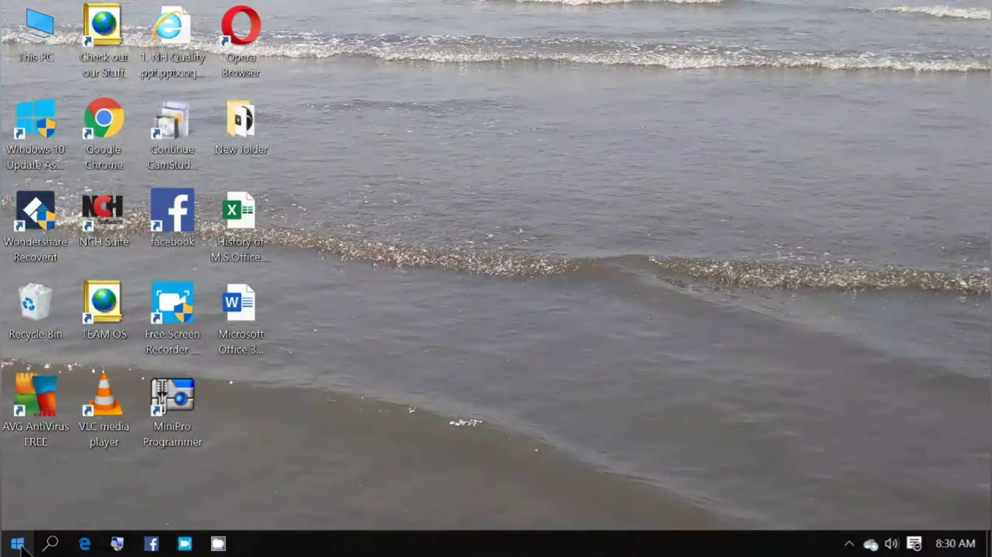
Launch Word from the Start menu's app list and create a blank document.
click(17, 544)
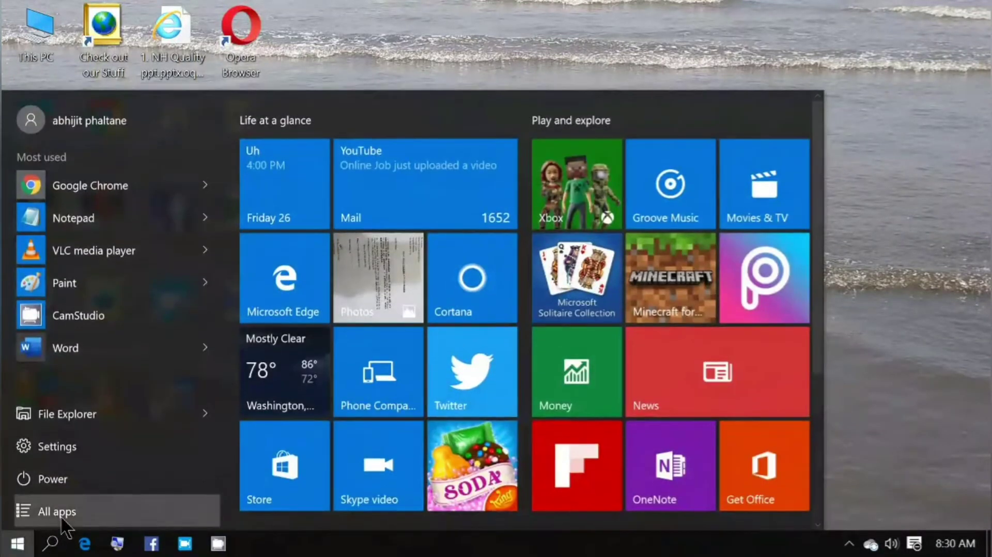
click(60, 512)
drag(224, 142, 241, 461)
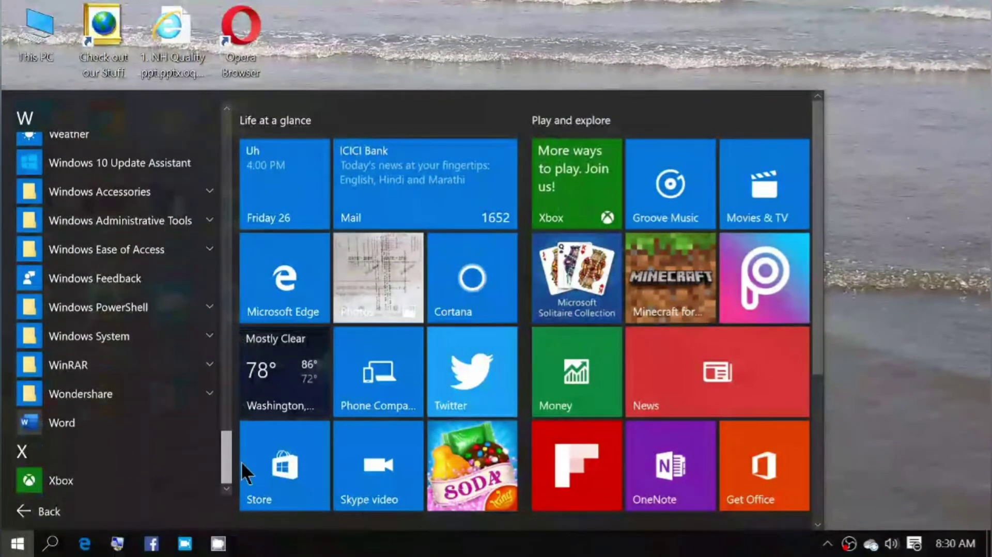
click(131, 410)
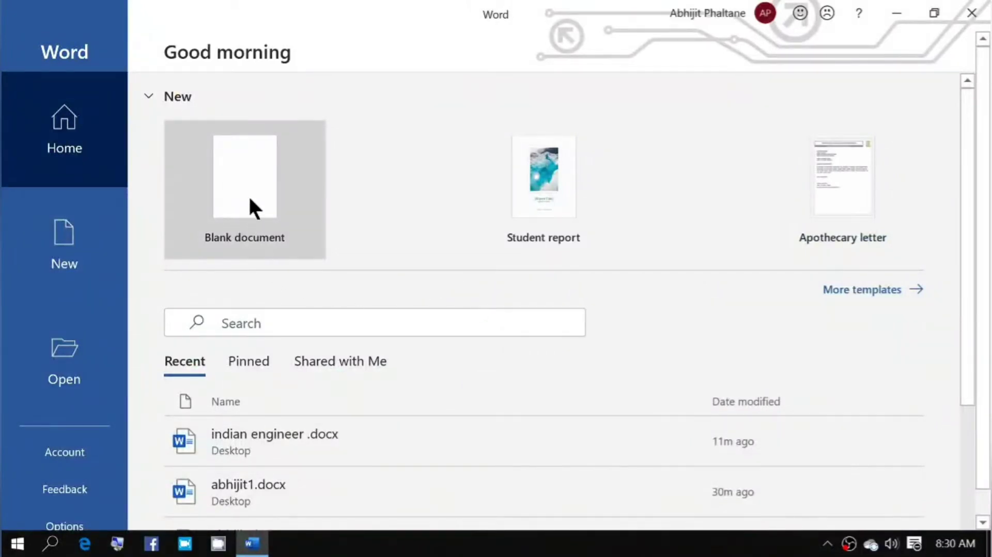
click(251, 175)
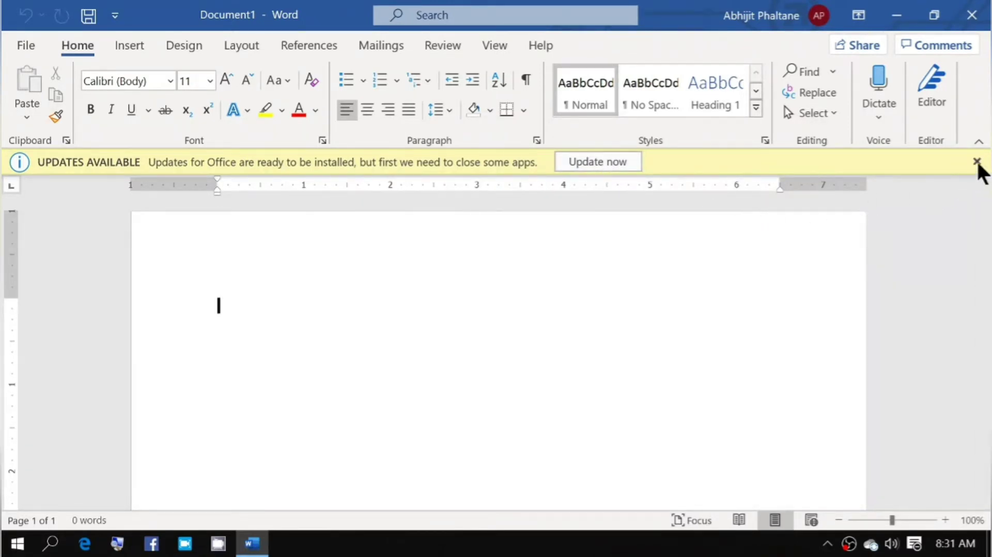
Close the Office updates notice, then type and erase a test word.
click(977, 162)
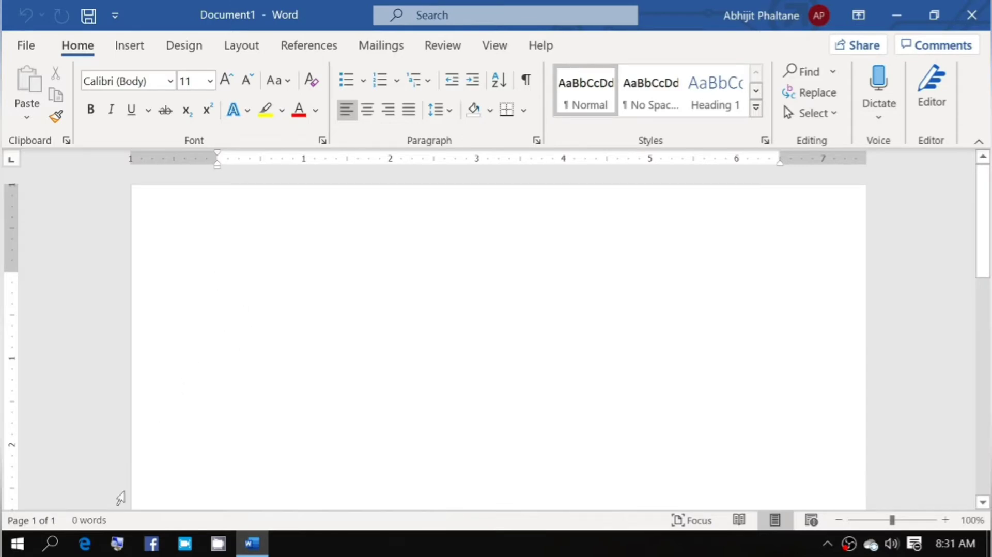
text(h)
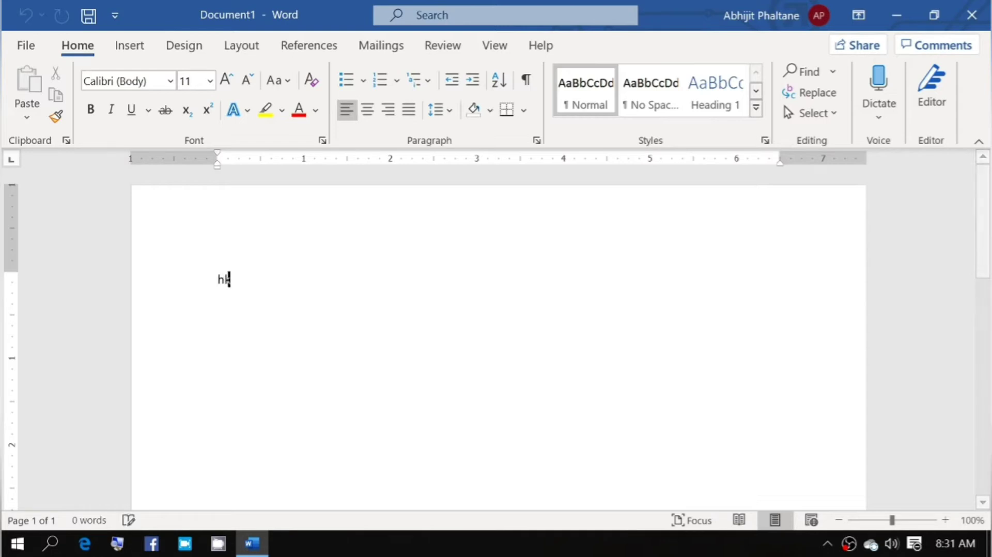
text(kyk)
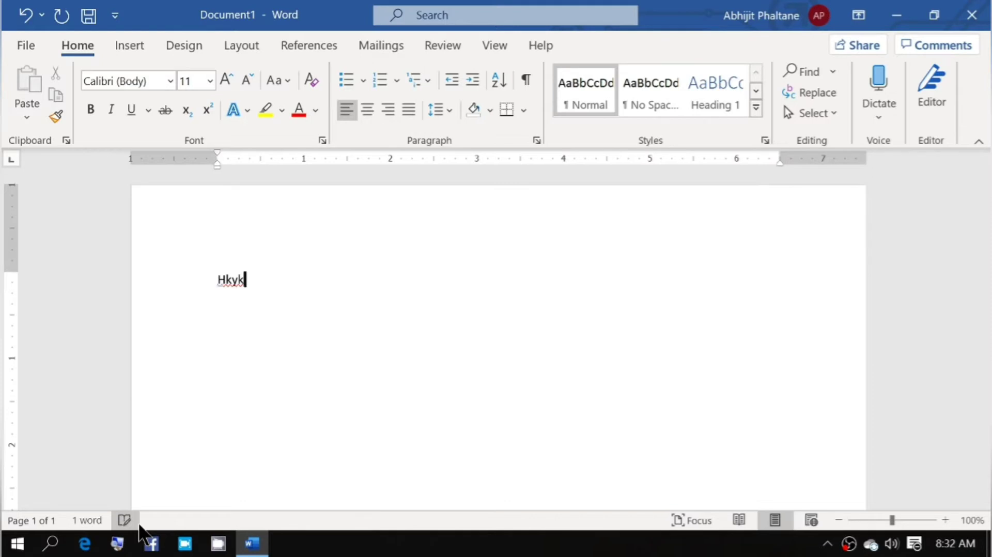
key(ctrl+BackSpace)
Type 'Table' on the first line, then change it to the misspelling 'Tabla'.
text(T)
text(able)
key(Return)
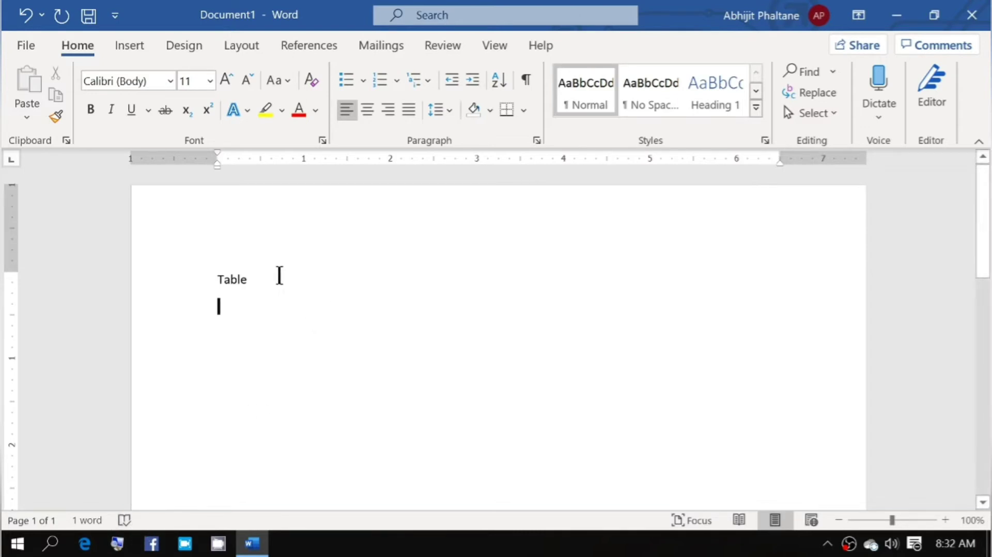
key(BackSpace)
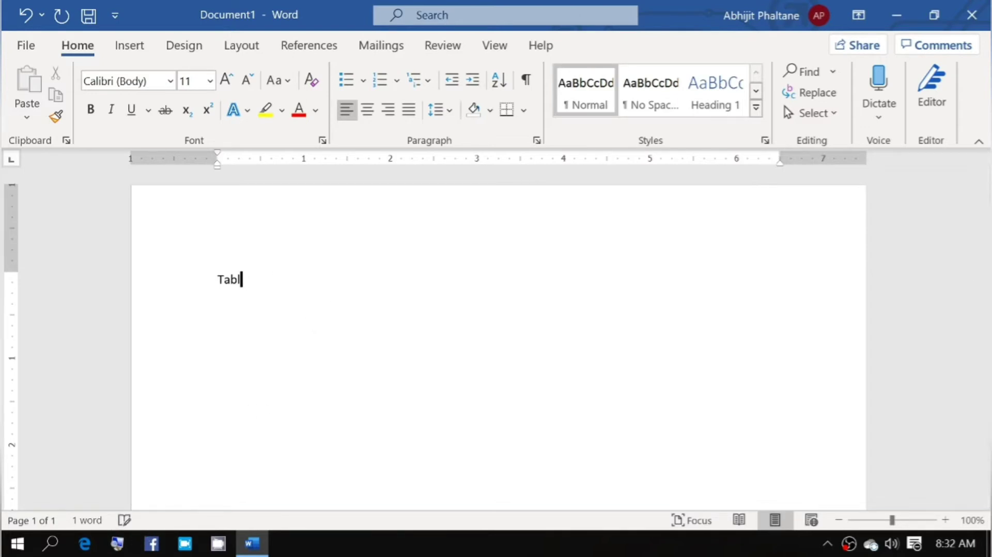
text(a)
key(Return)
Run the spelling check, replace 'Tabla' with the suggestion 'Table', and close the Editor pane.
click(124, 520)
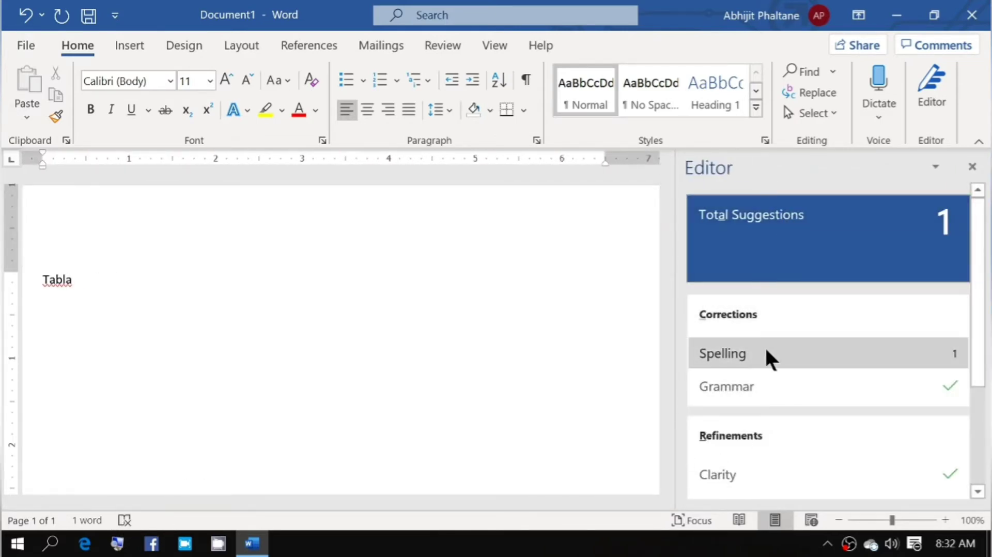
click(733, 355)
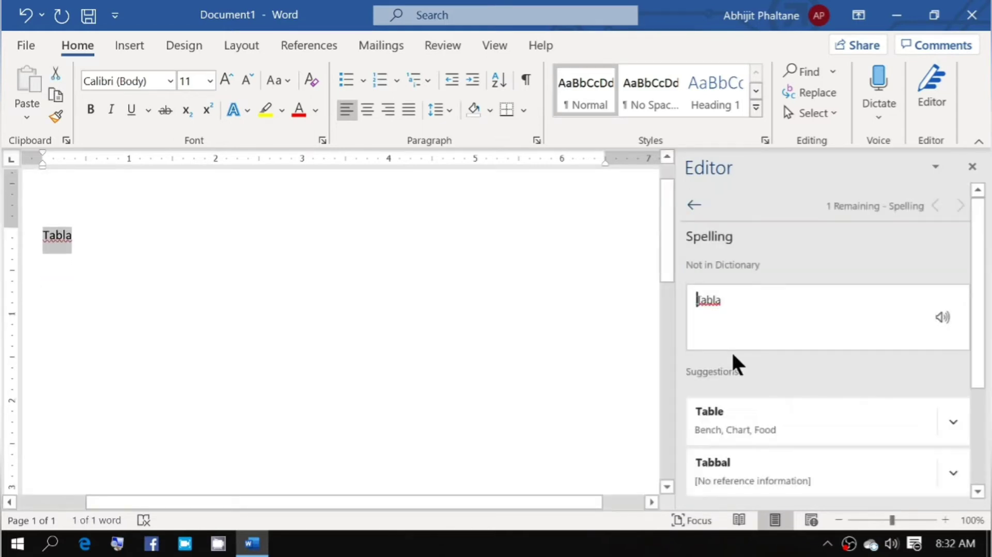
click(725, 416)
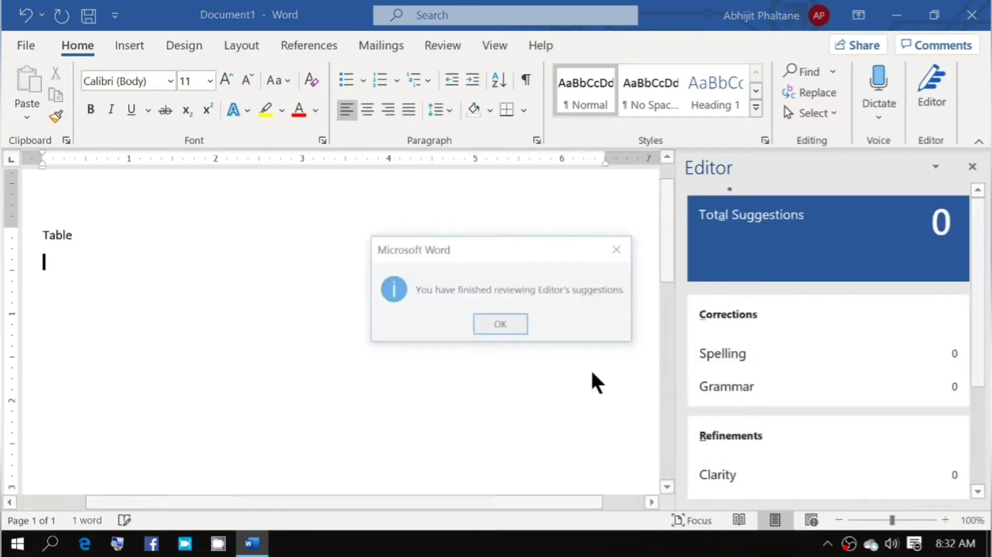
click(499, 326)
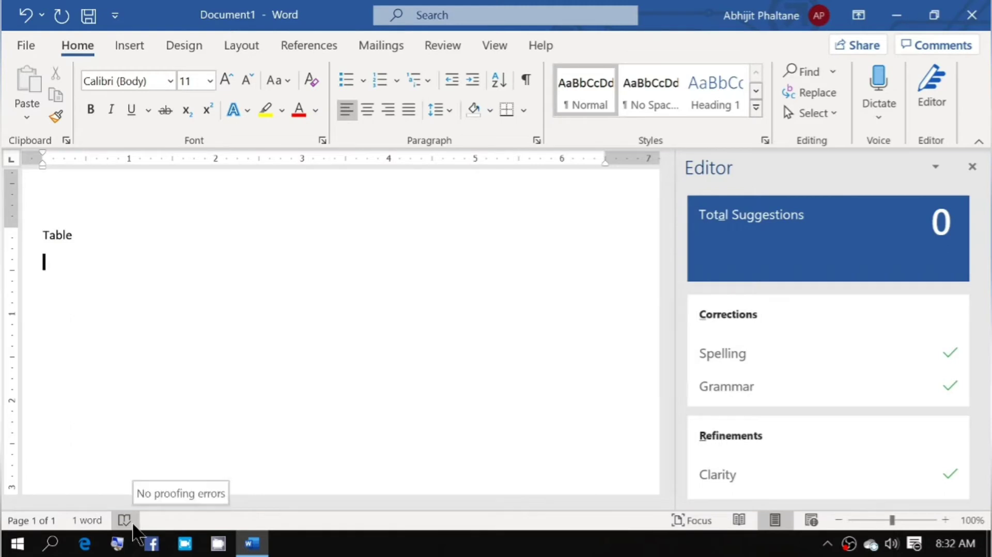
click(972, 166)
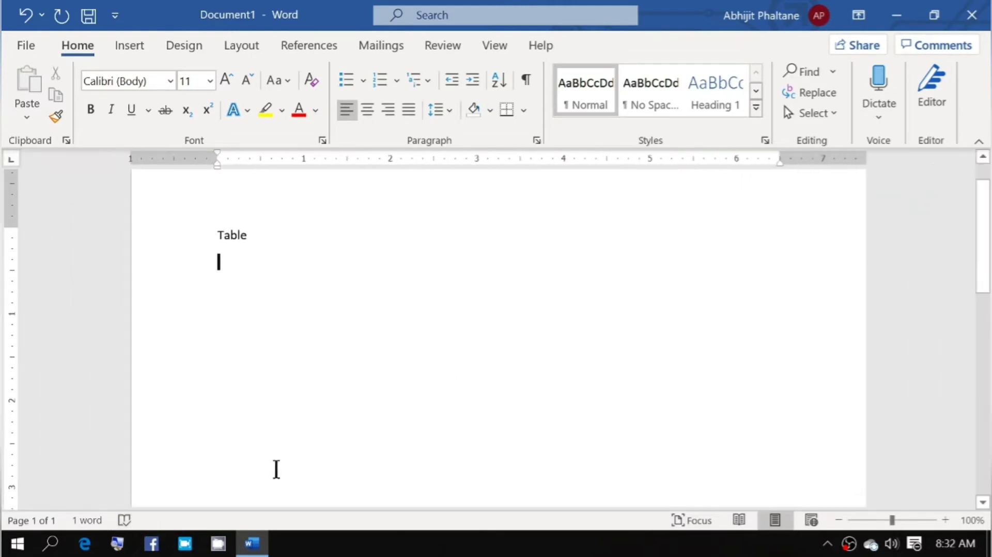
Enter and exit Focus mode, then view Read Mode before returning to Print Layout.
click(690, 521)
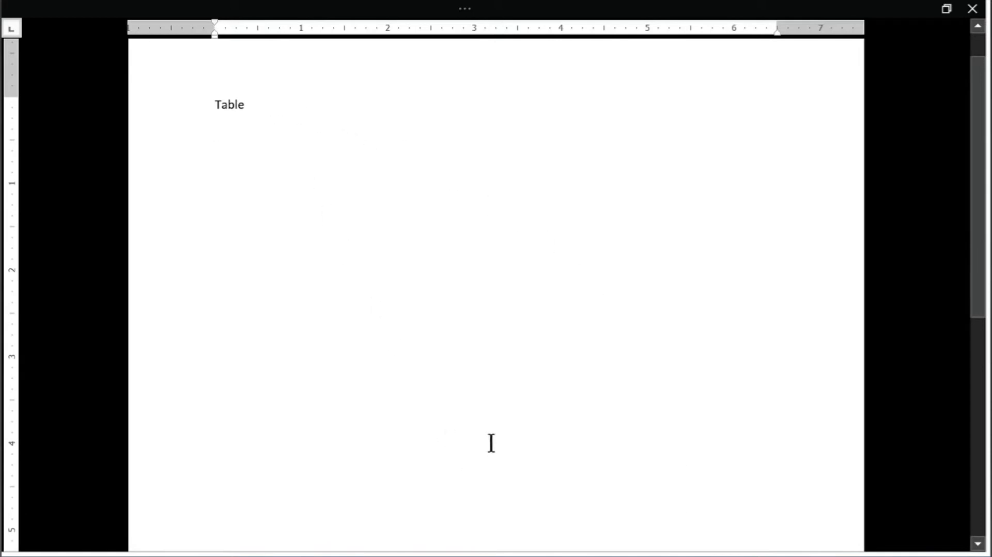
click(564, 5)
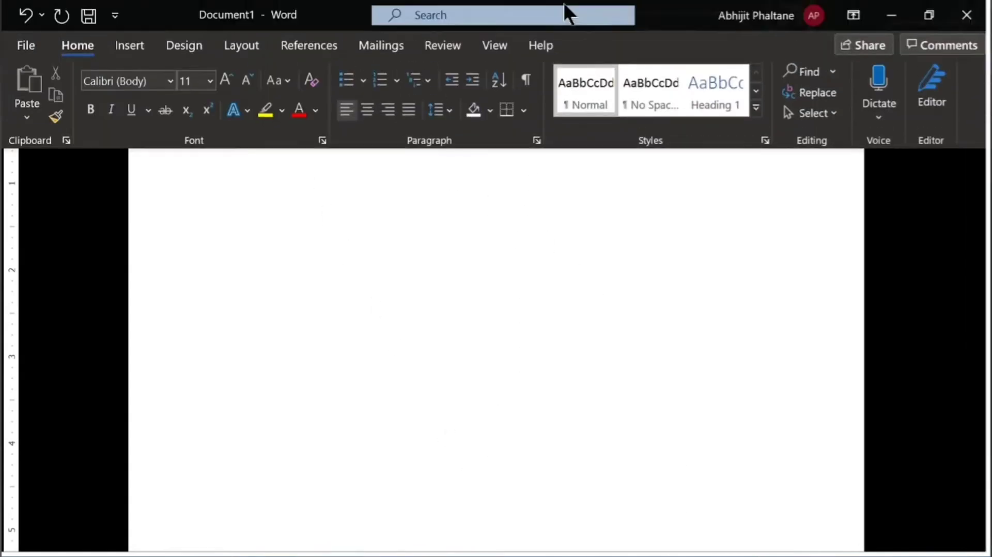
click(498, 47)
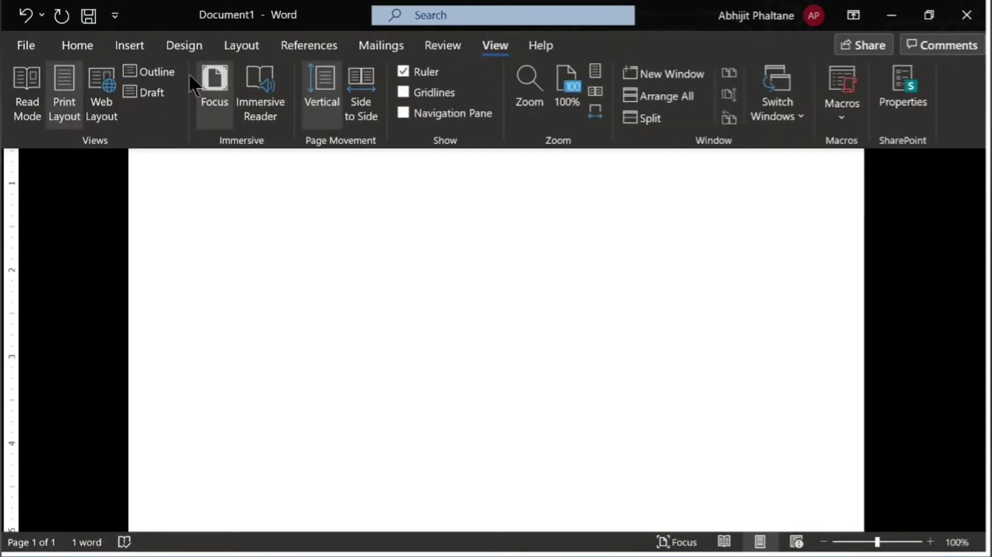
click(210, 78)
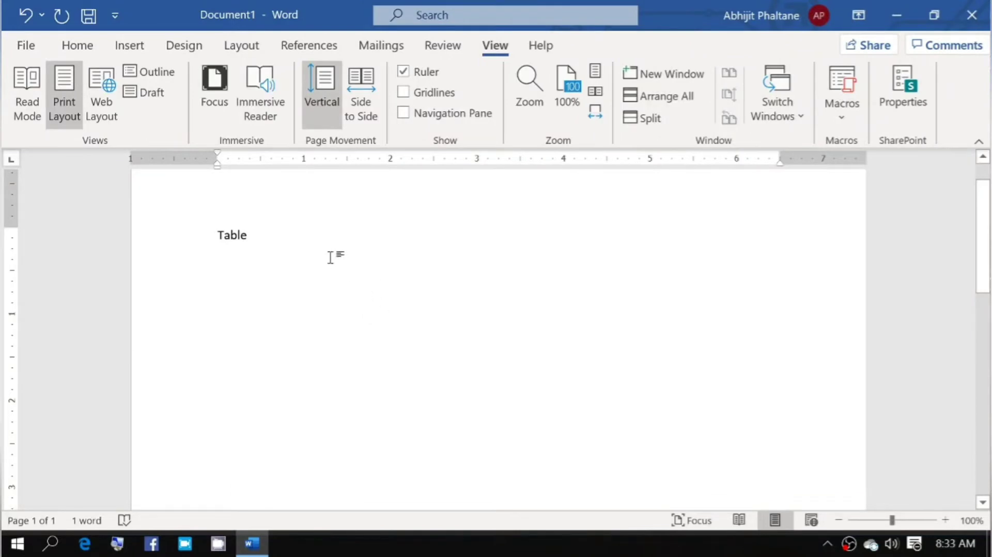
click(740, 520)
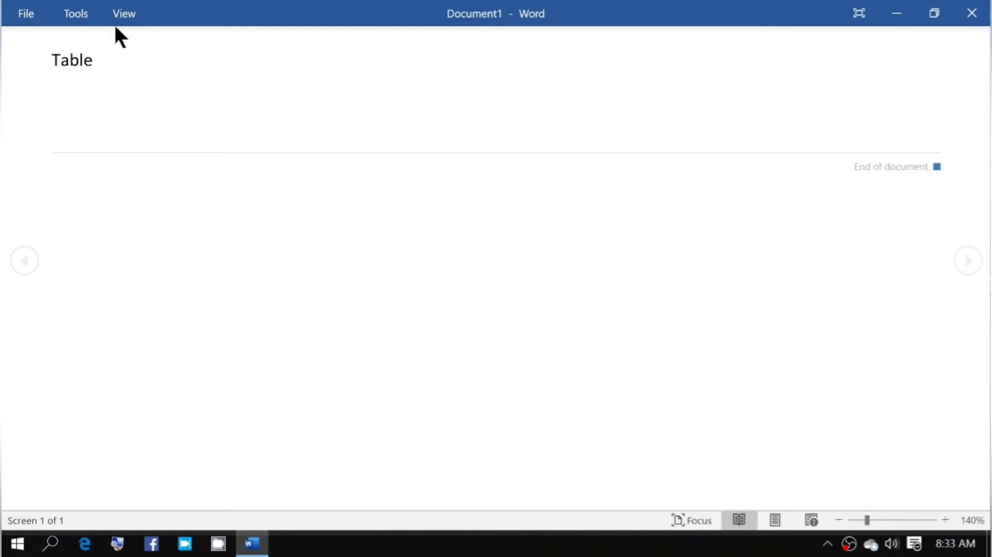
click(775, 520)
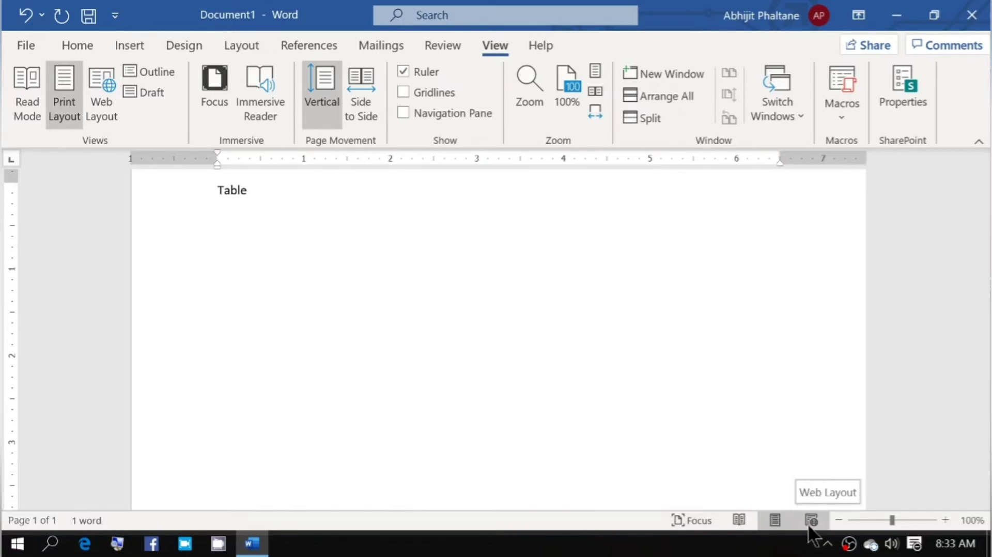
click(811, 521)
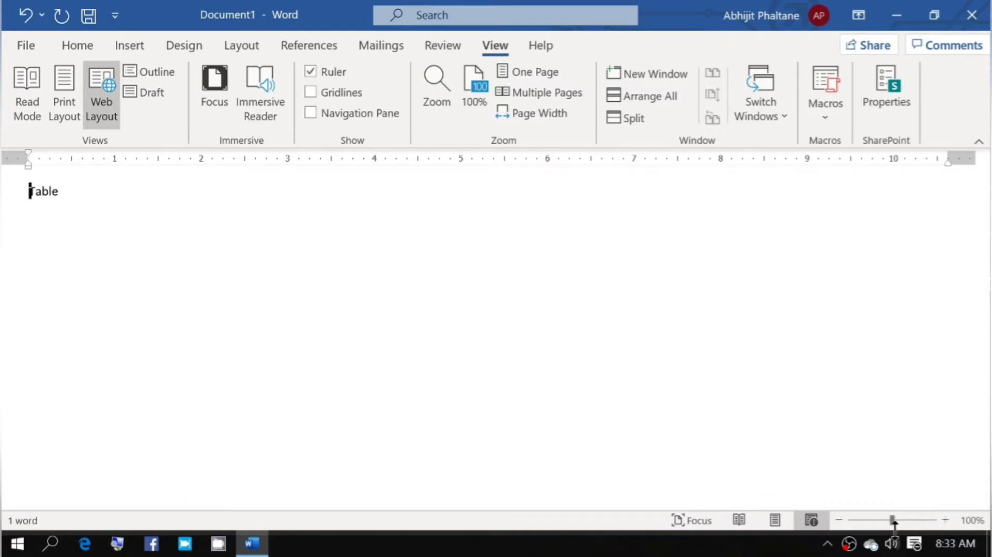
click(838, 520)
click(838, 520)
click(838, 520)
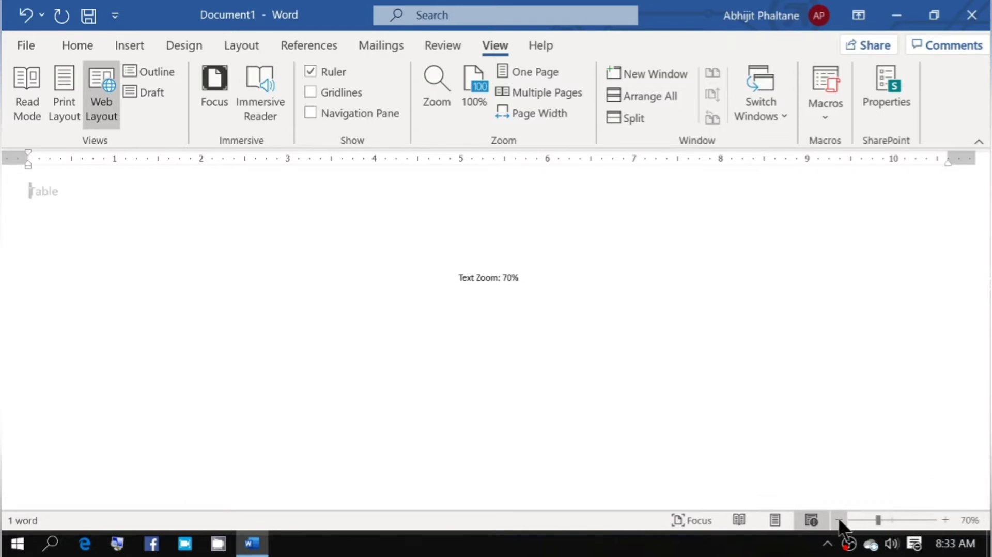
click(839, 520)
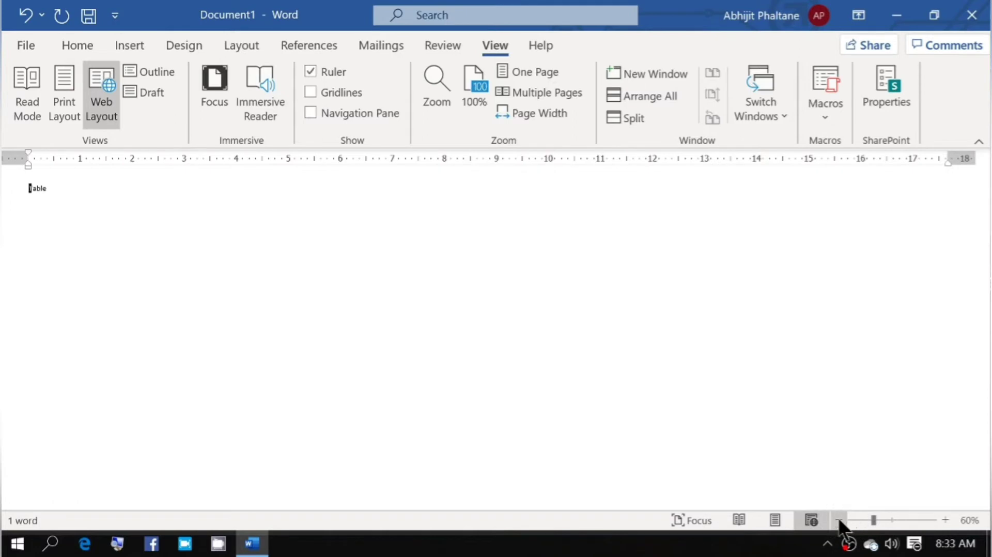
click(839, 520)
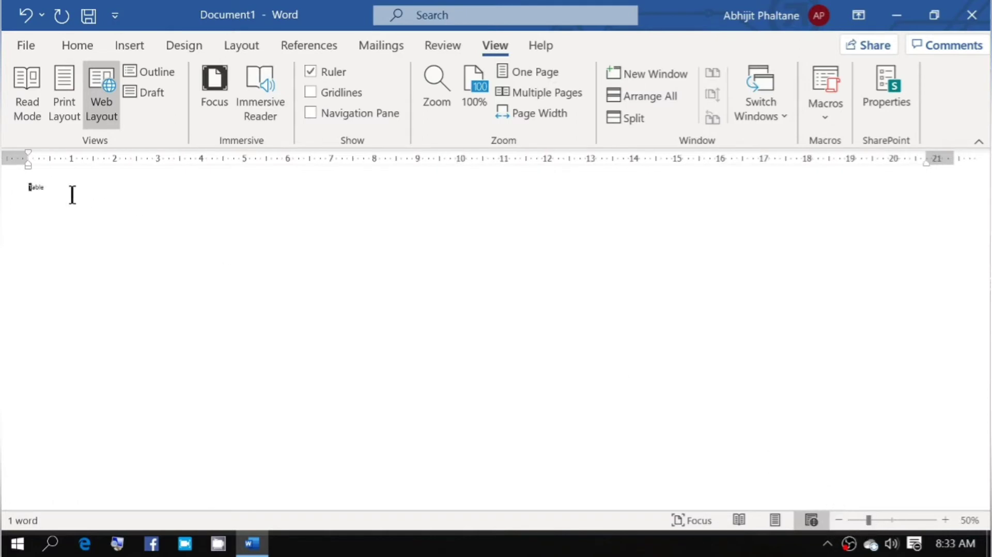
drag(28, 187, 51, 195)
click(839, 520)
click(839, 520)
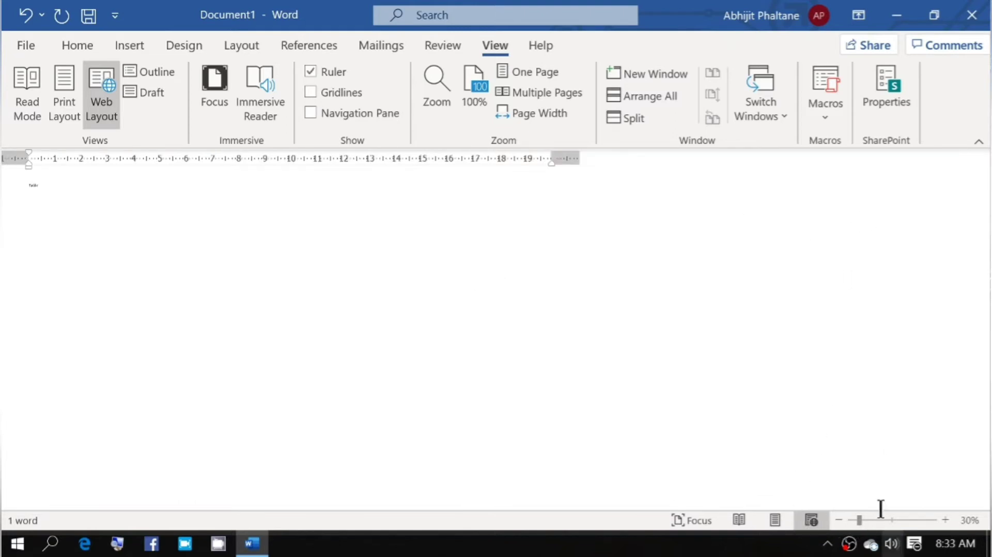
click(526, 173)
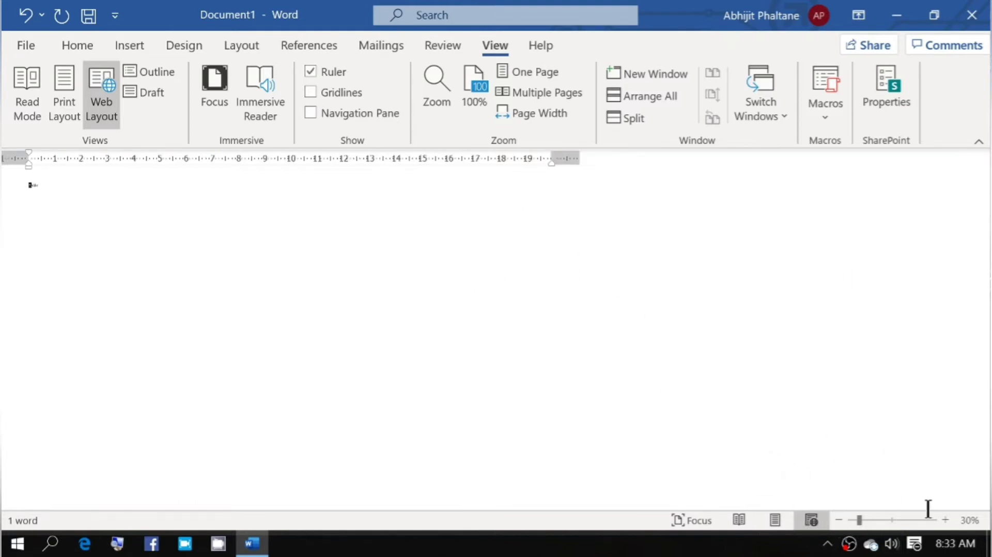
click(946, 520)
click(946, 520)
click(946, 520)
click(946, 520)
click(946, 520)
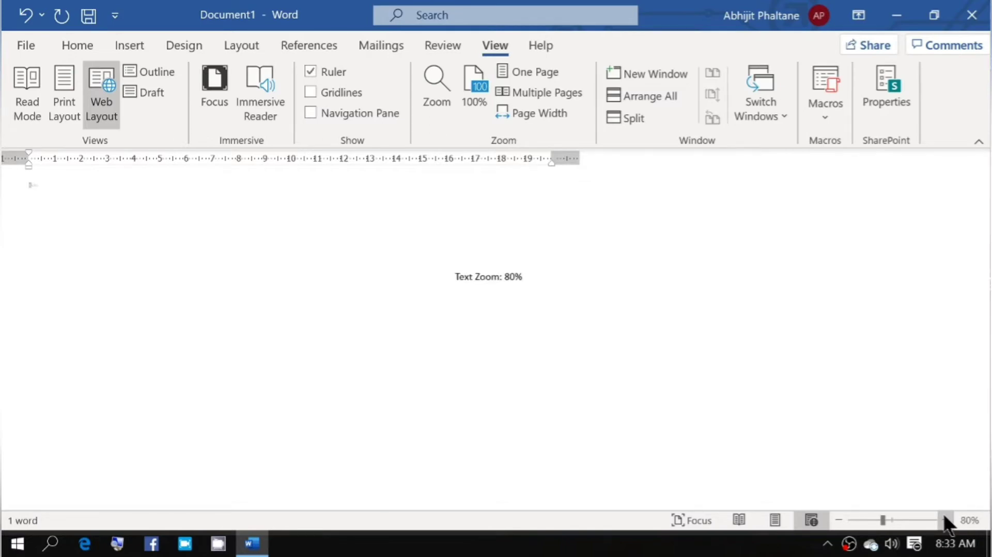
click(946, 520)
click(946, 520)
click(946, 520)
click(946, 520)
click(946, 520)
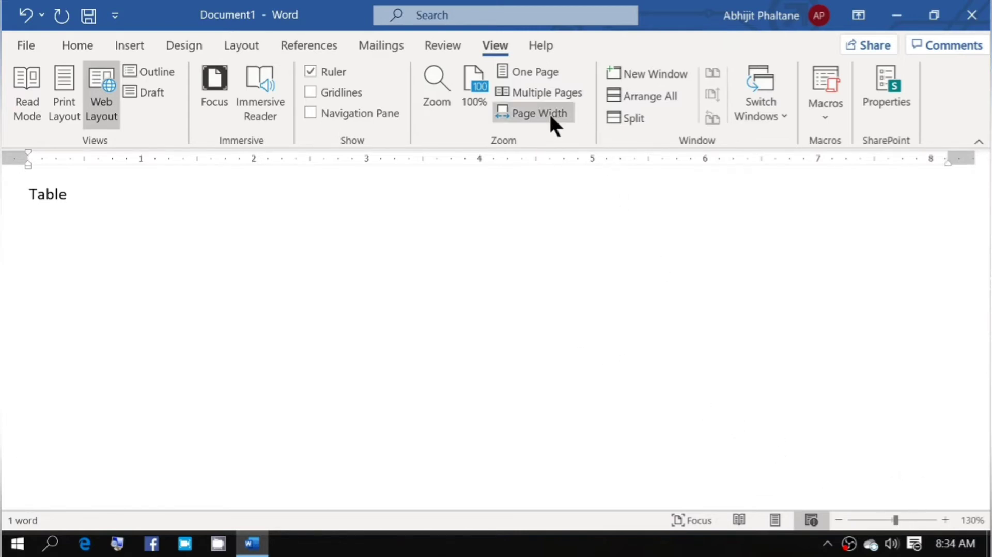
click(476, 70)
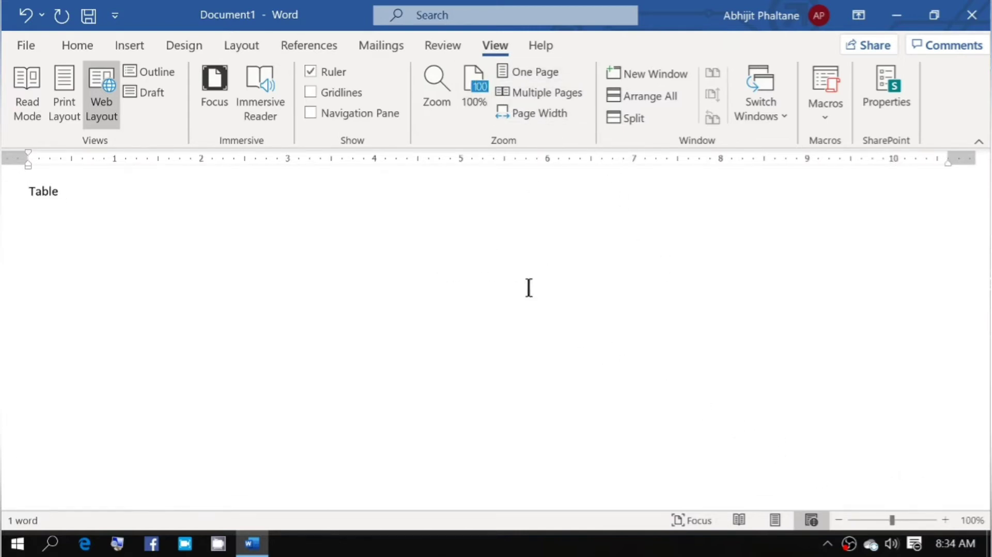
click(488, 84)
click(749, 361)
click(775, 521)
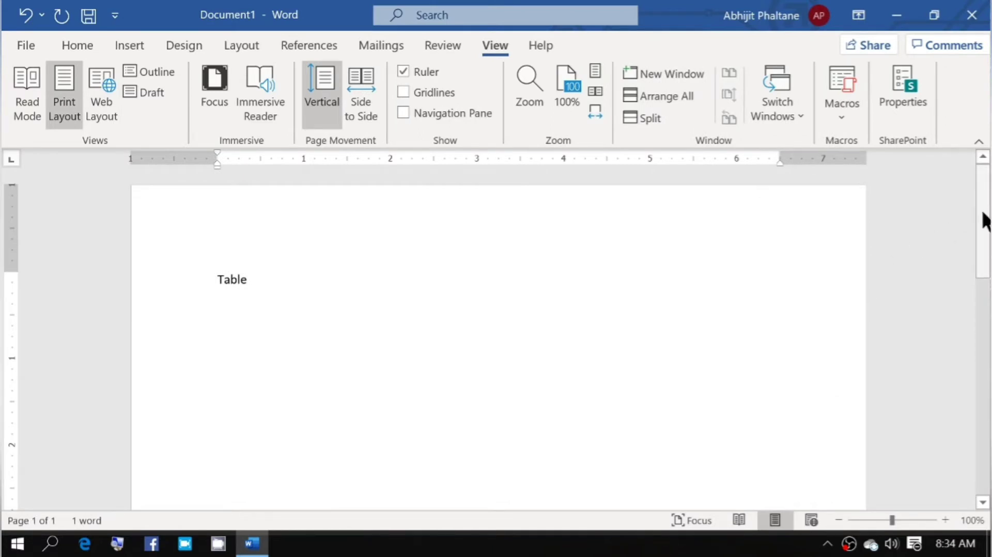
Collapse the ribbon, then reveal it from the Home tab and pin it open.
mouse_move(985, 220)
mouse_down()
mouse_move(985, 379)
mouse_move(985, 220)
mouse_up()
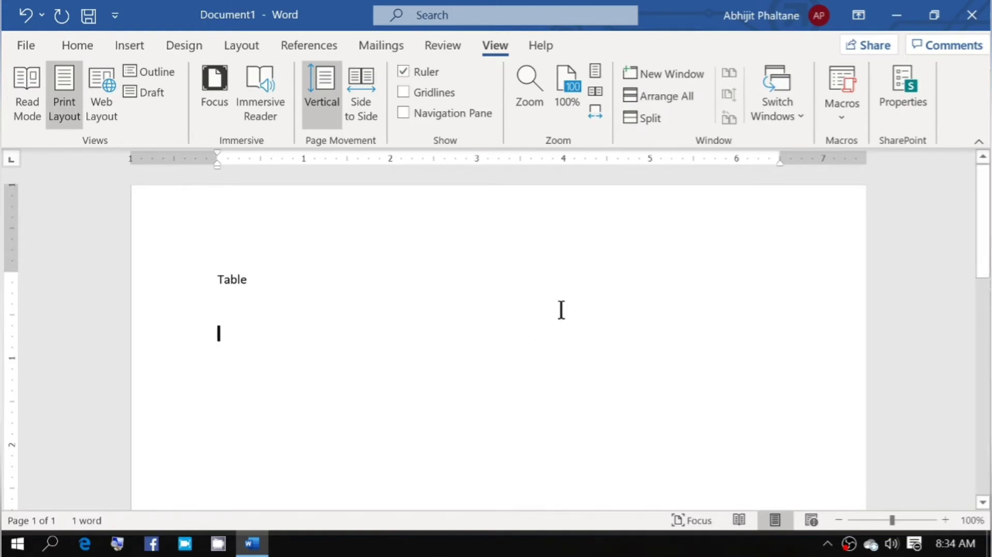
click(978, 142)
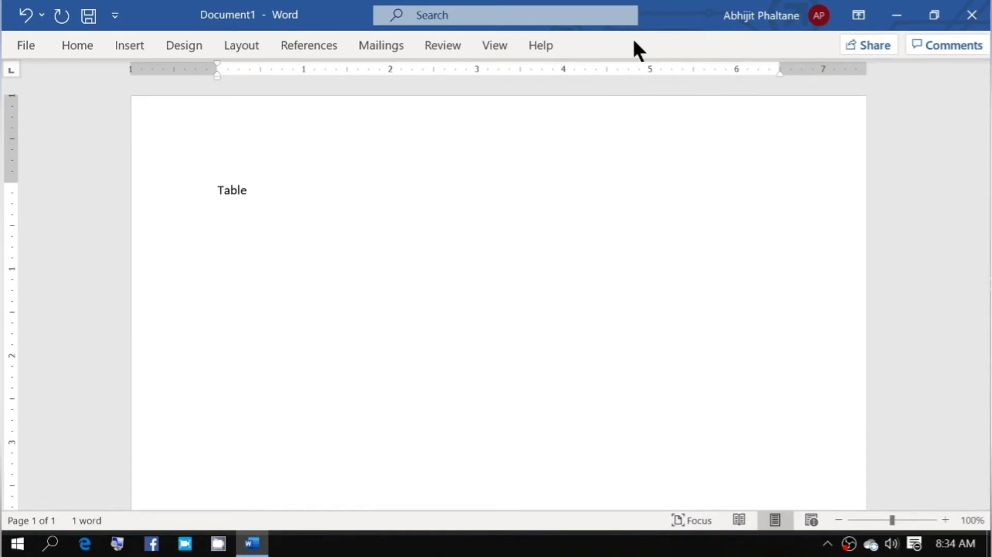
click(69, 41)
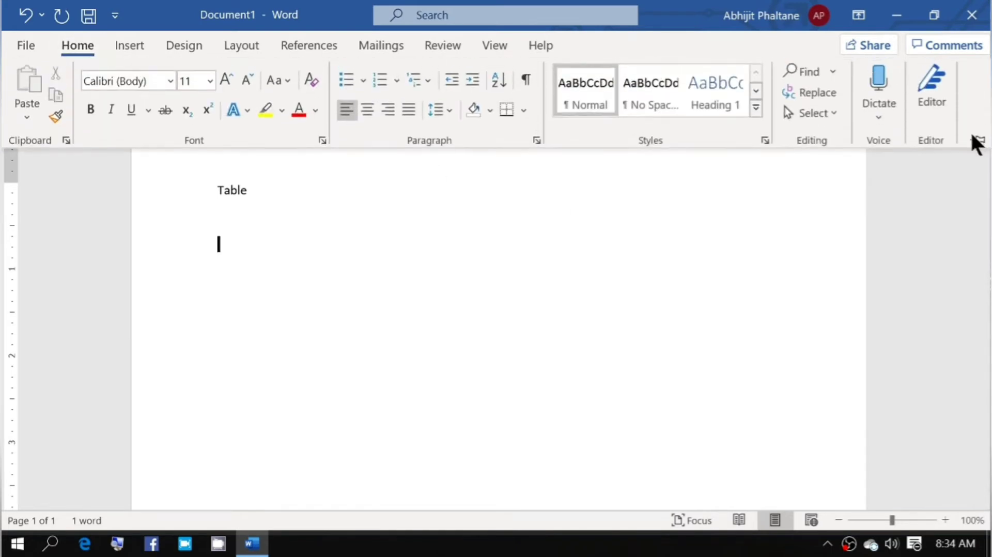
click(977, 144)
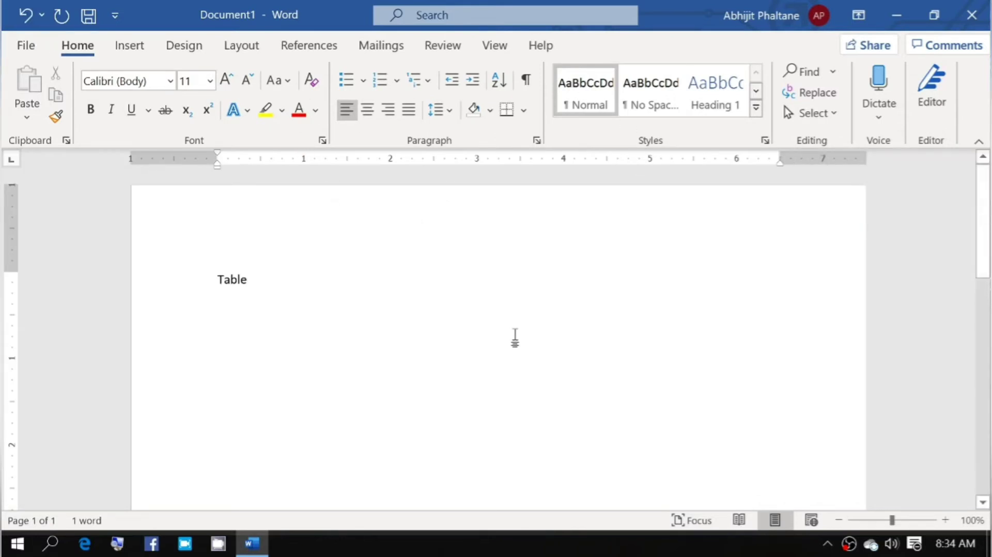
click(875, 50)
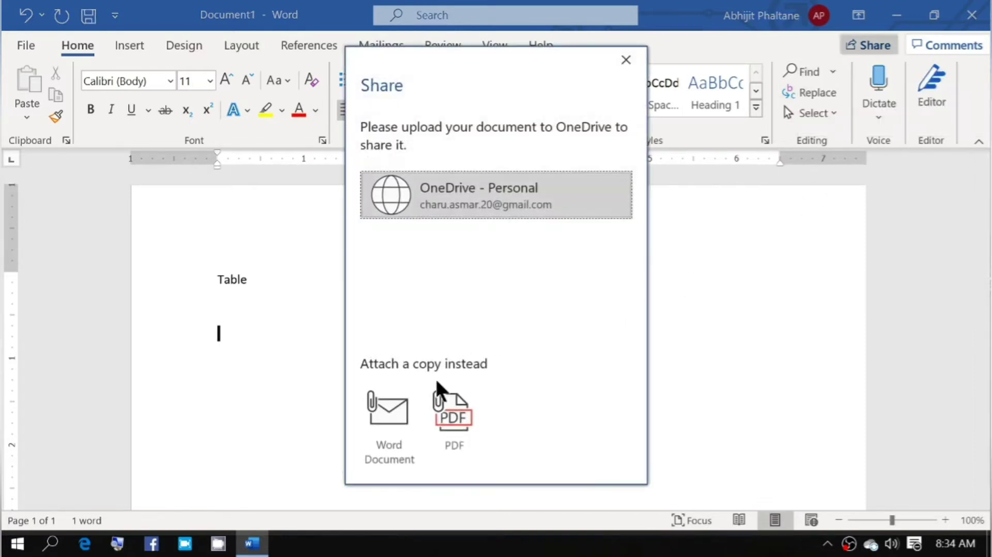
key(Tab)
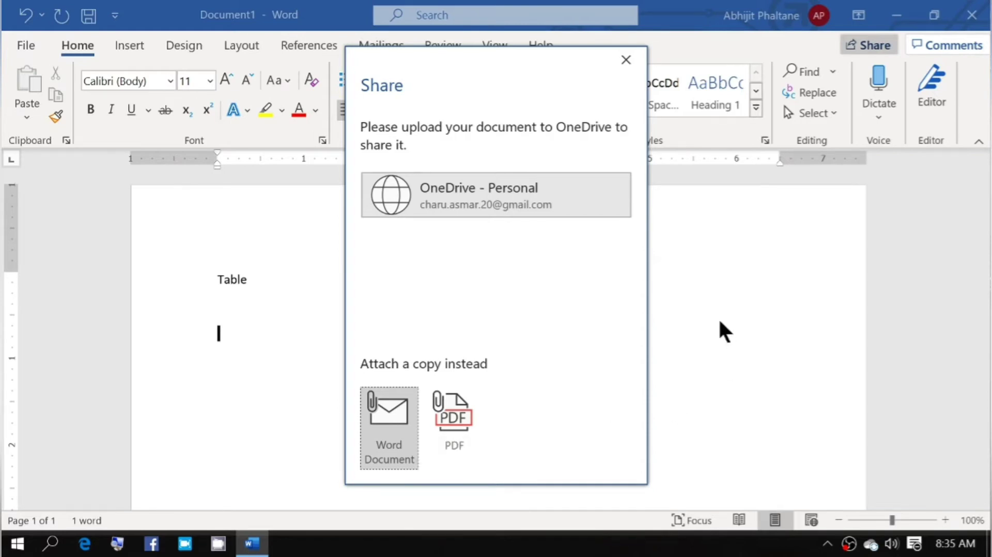
click(625, 60)
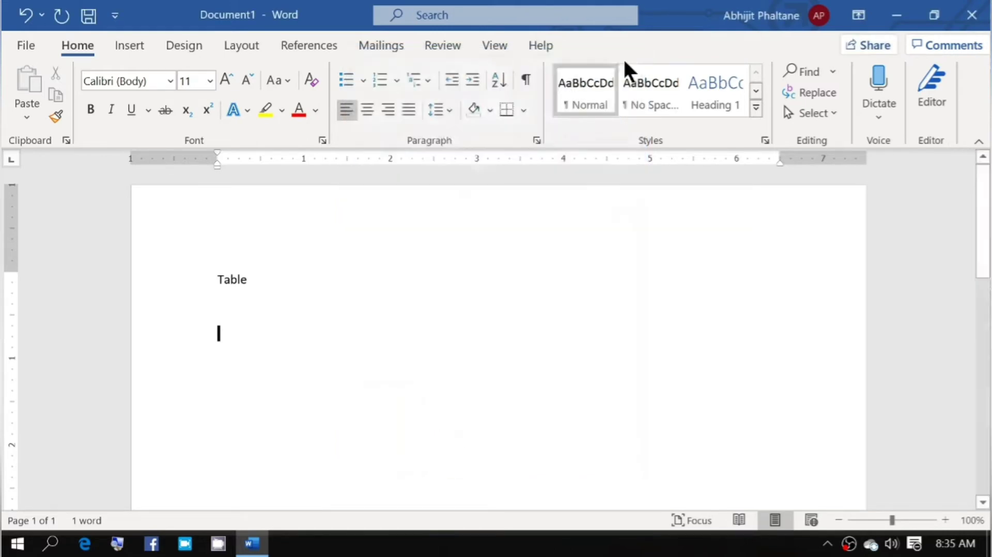
Add a New Comment on the heading word Table with the text 'Table'.
click(929, 45)
click(898, 79)
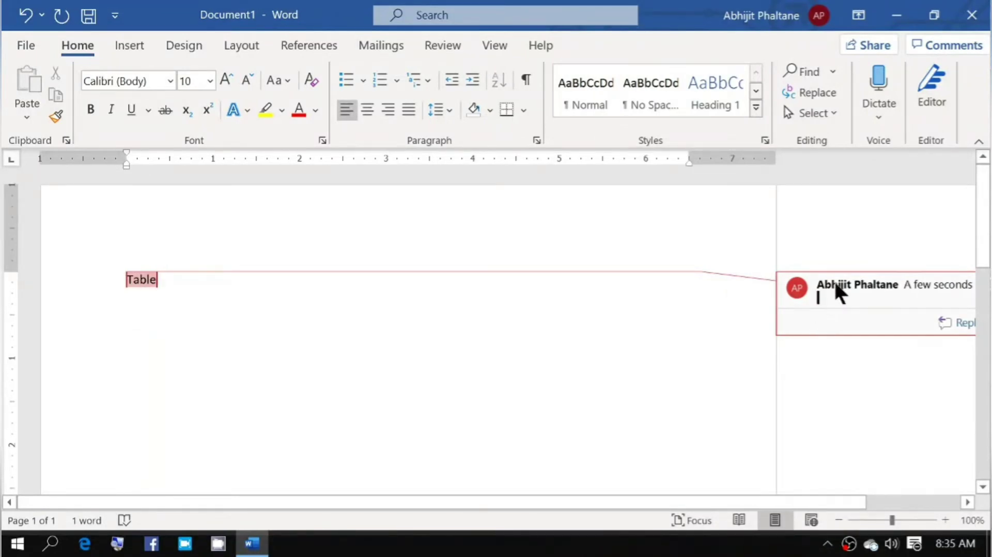
text(Table)
key(Return)
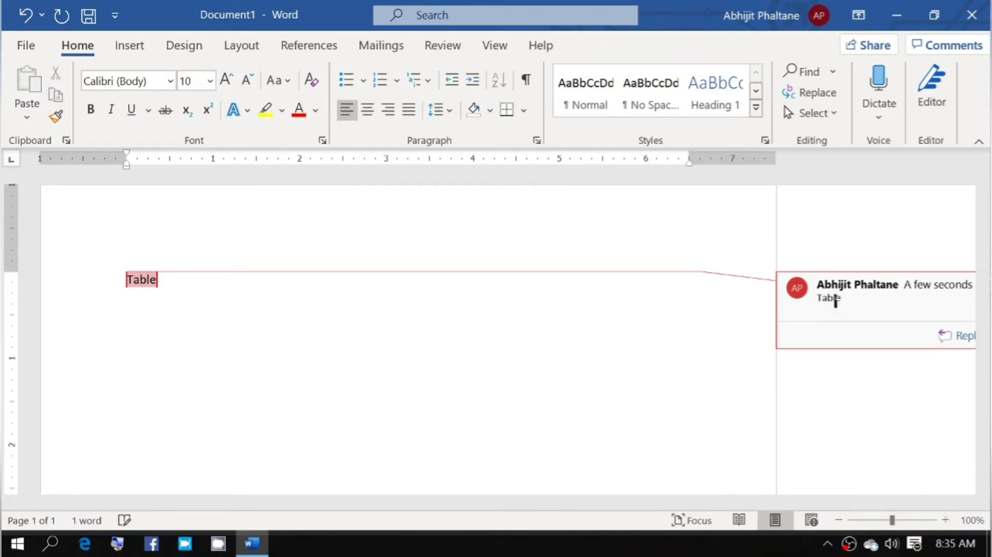
click(719, 377)
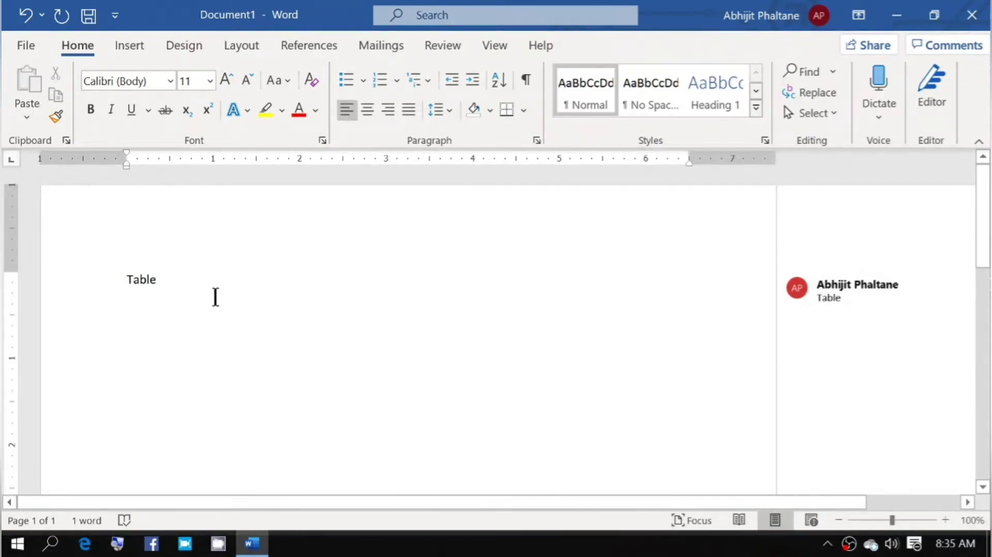
Enter =rand(4,2) on the empty line to generate four sample paragraphs below Table.
text(+)
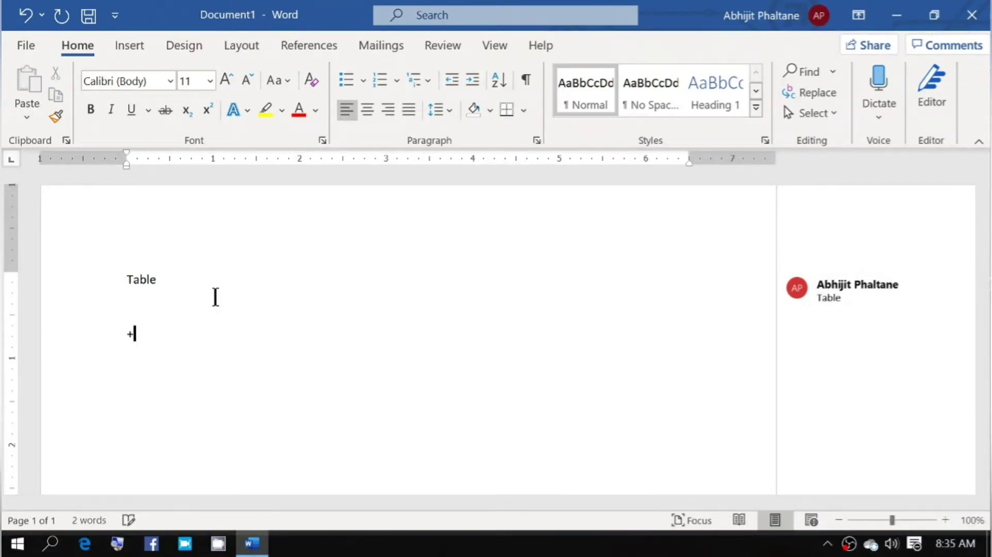
key(BackSpace)
text(=)
text(rand)
text(()
text(4)
text(,2)
text(0)
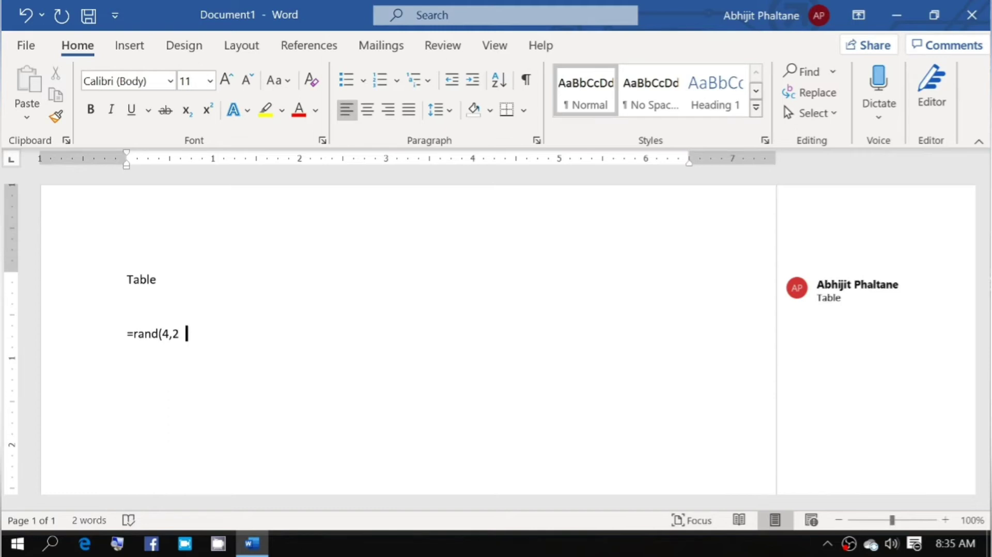
key(BackSpace)
text(0)
key(BackSpace)
text())
key(Return)
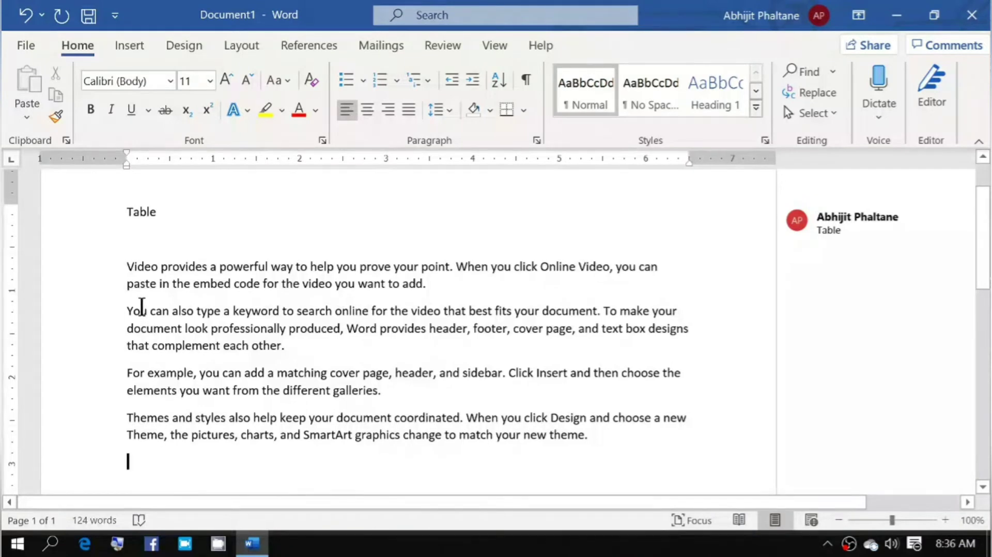
mouse_move(129, 264)
mouse_down()
mouse_move(454, 268)
mouse_move(451, 285)
mouse_up()
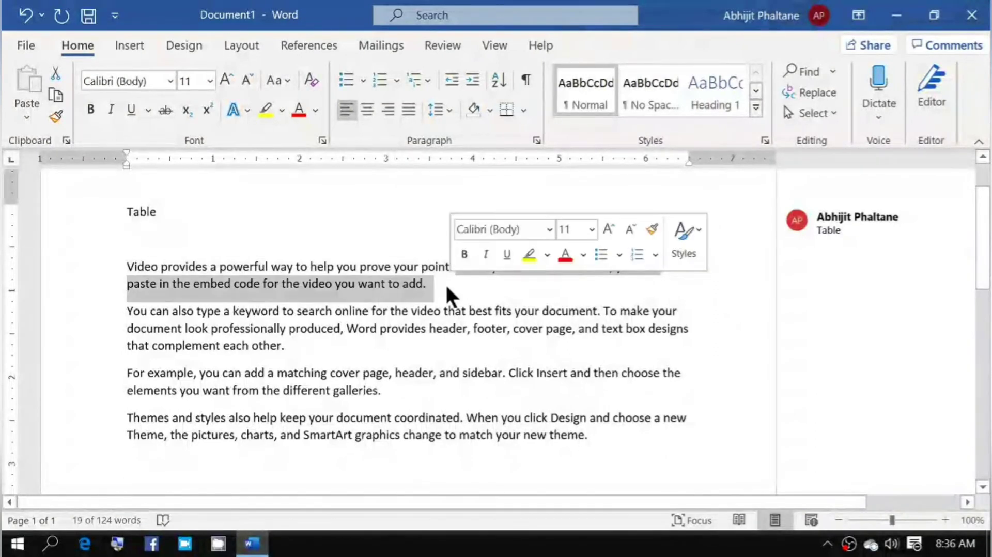
mouse_move(133, 312)
mouse_down()
mouse_move(603, 319)
mouse_move(589, 343)
mouse_up()
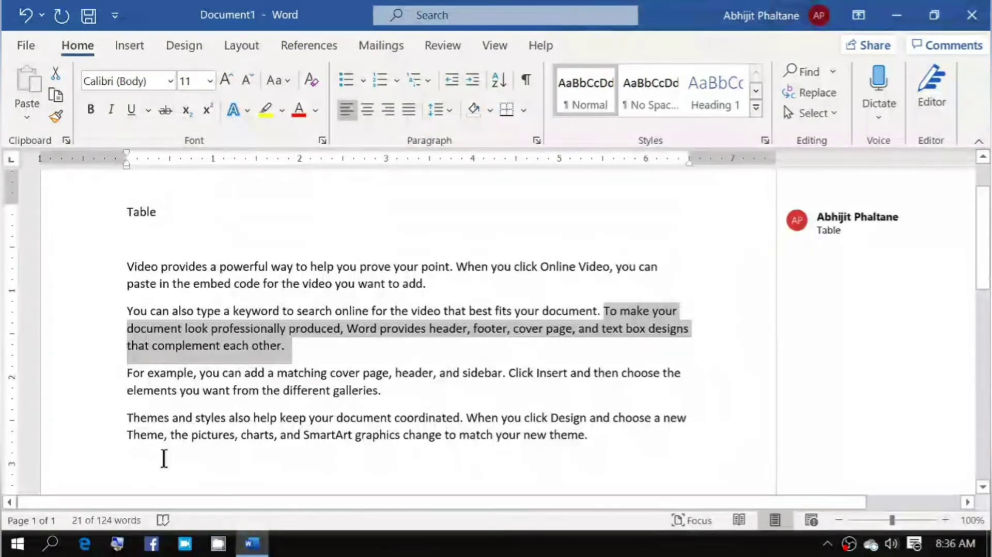
click(189, 470)
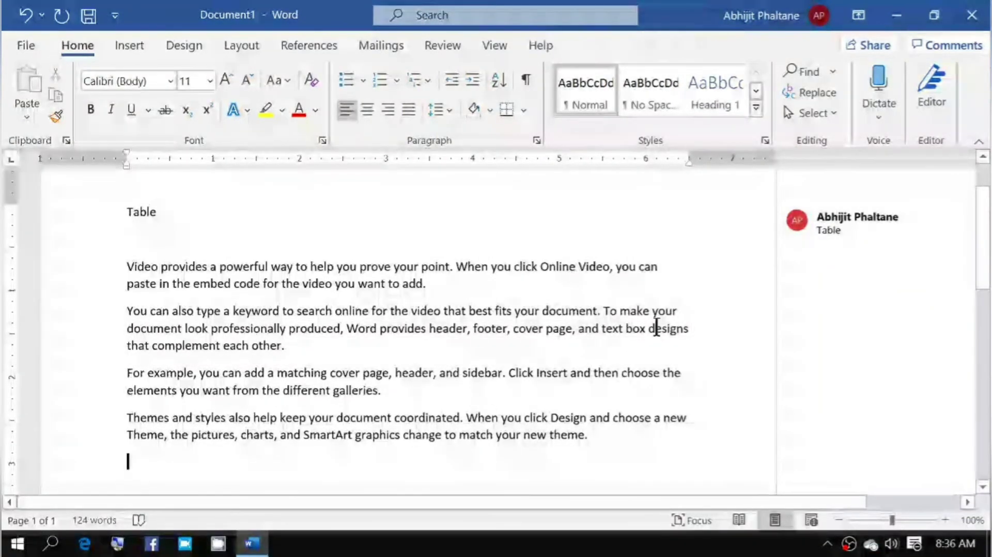
Attach a 'Theme' comment to the word theme, then return the cursor after Table.
click(915, 40)
click(907, 81)
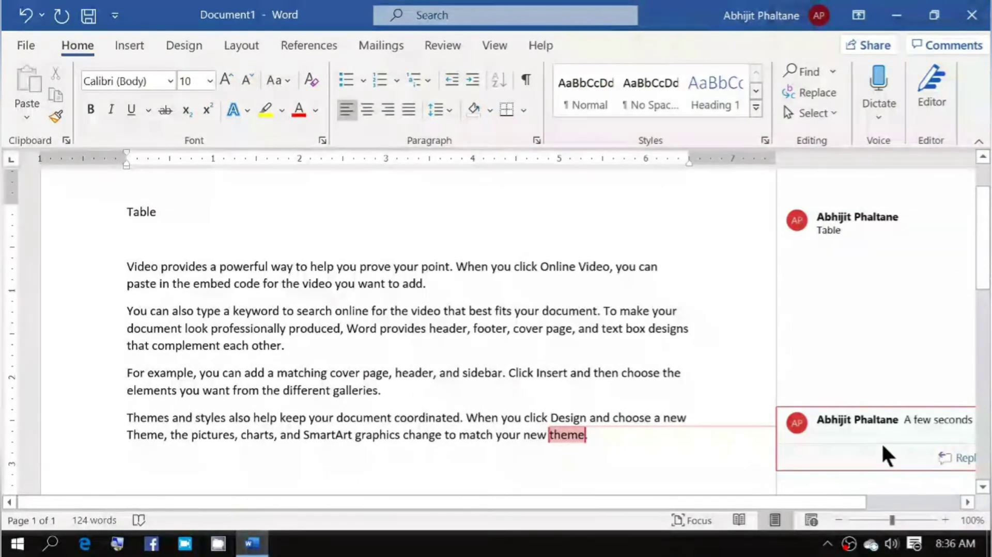
text(th)
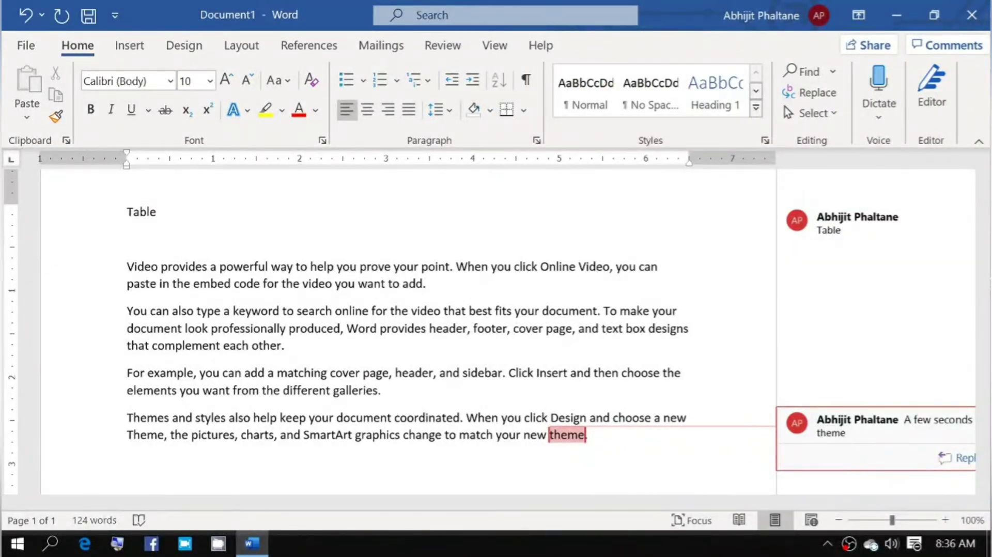
click(691, 346)
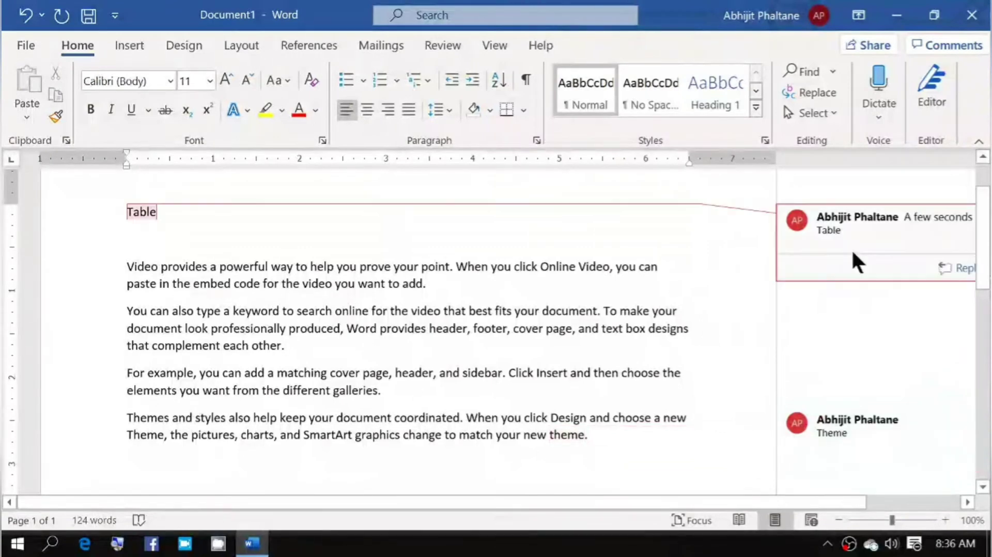
click(614, 214)
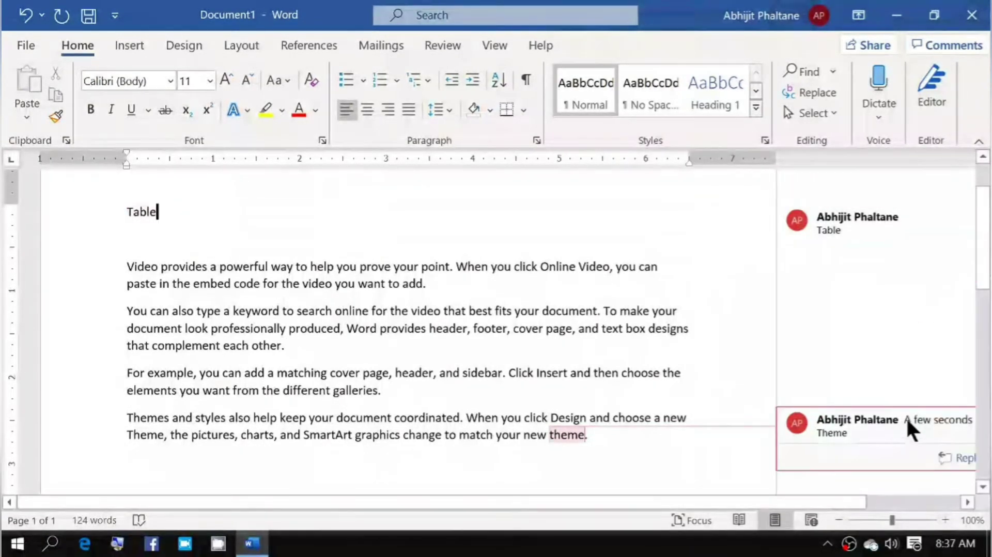
Cycle between the two comments with Next and Previous, finishing on the Table comment.
click(933, 50)
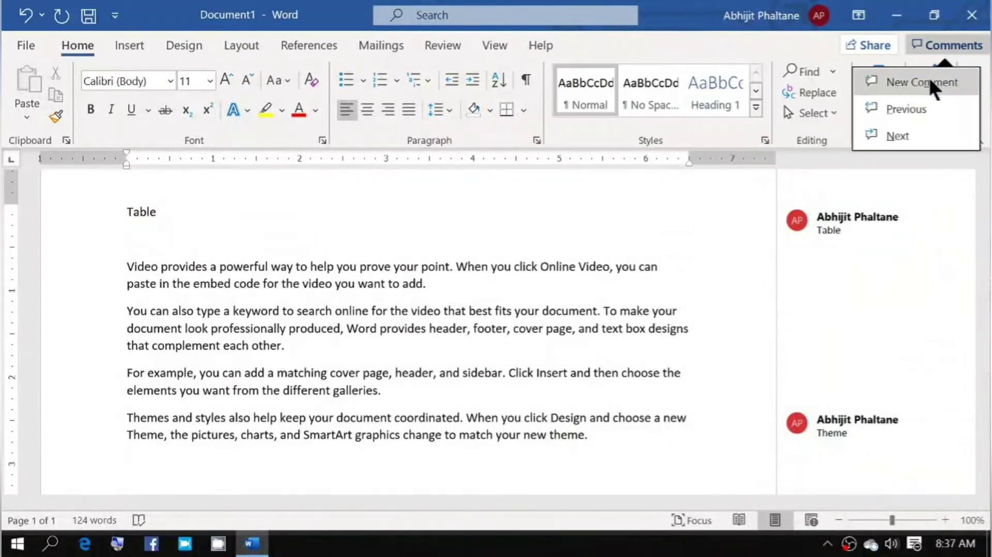
click(908, 143)
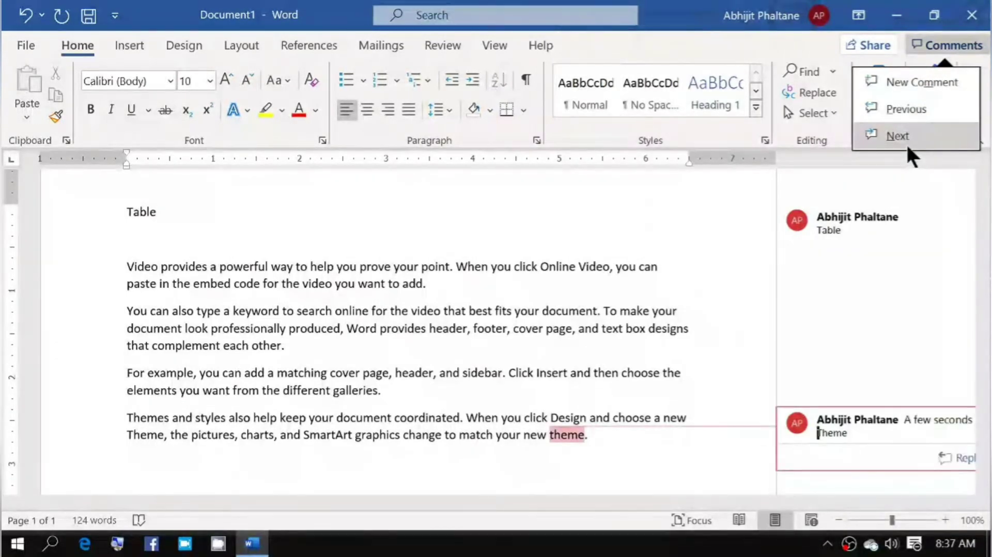
click(908, 145)
click(908, 118)
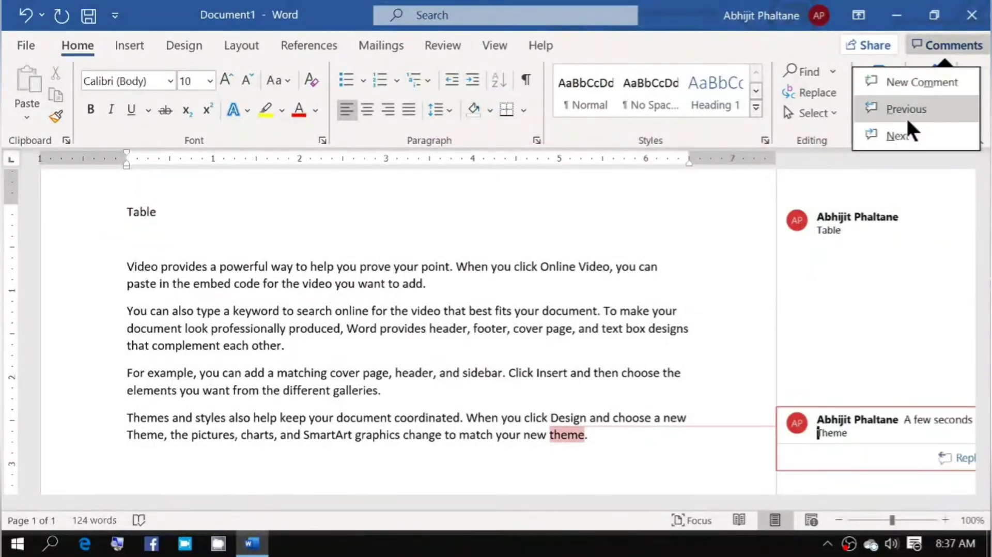
click(909, 120)
click(908, 136)
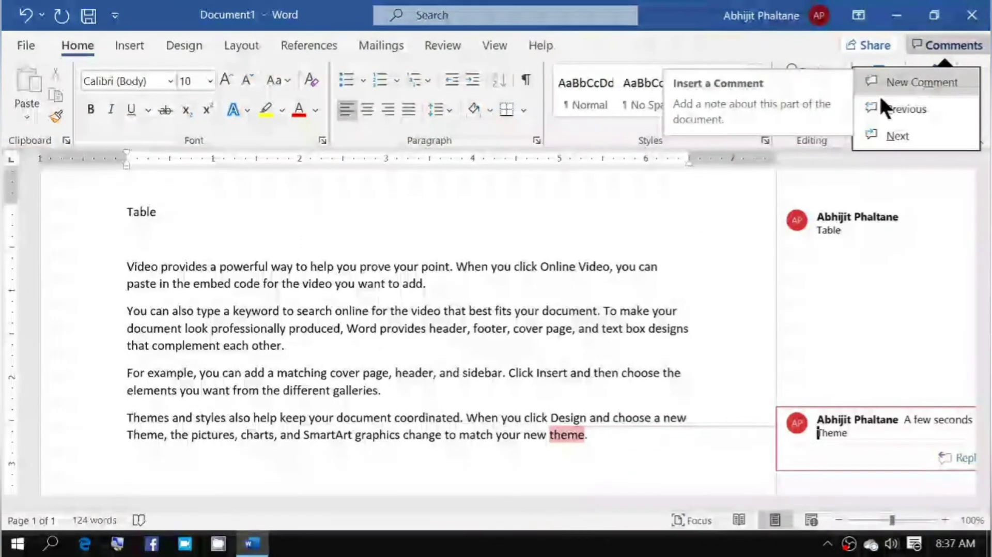
click(898, 227)
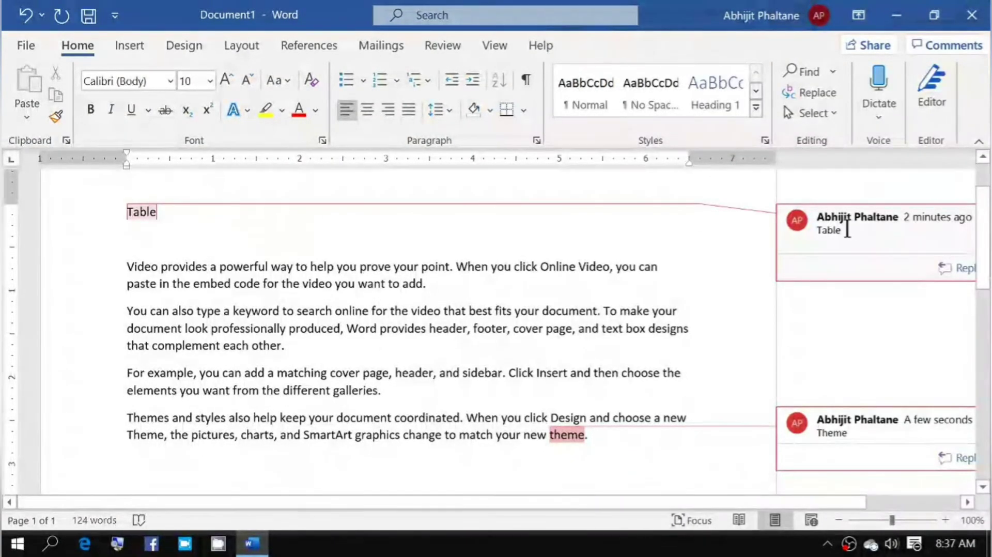
Replace the Table comment's text with 'Innovative', fixing the typo before confirming.
drag(848, 231, 815, 230)
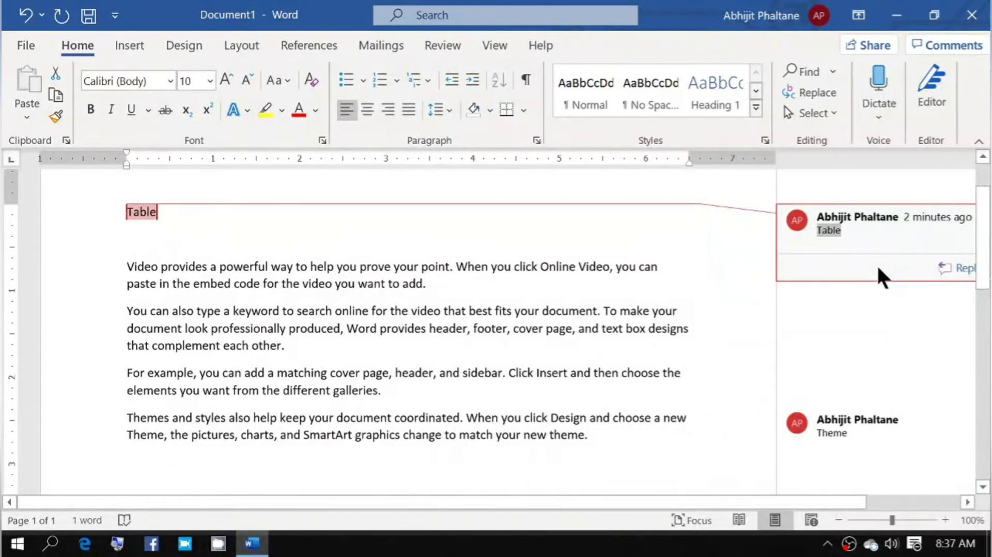
text(innovai)
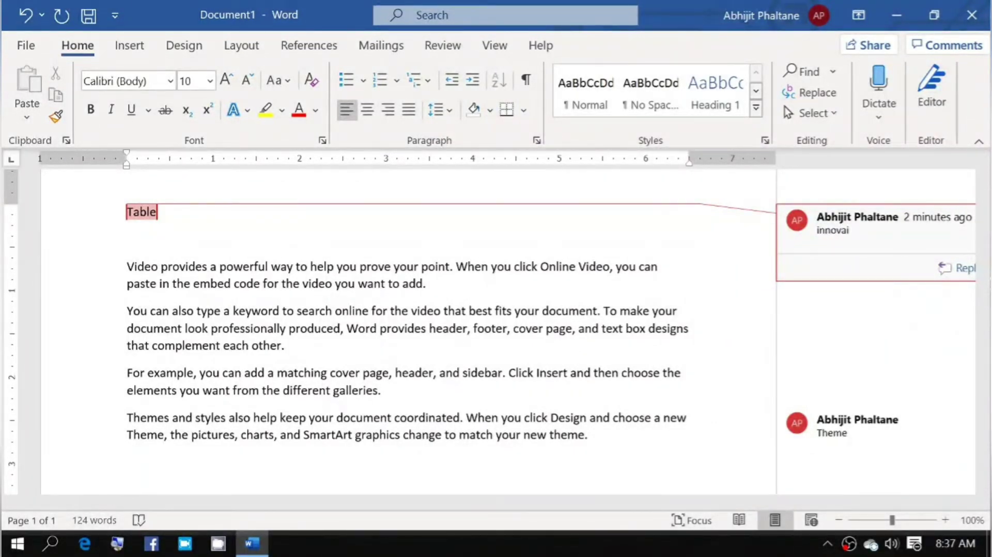
text(ve)
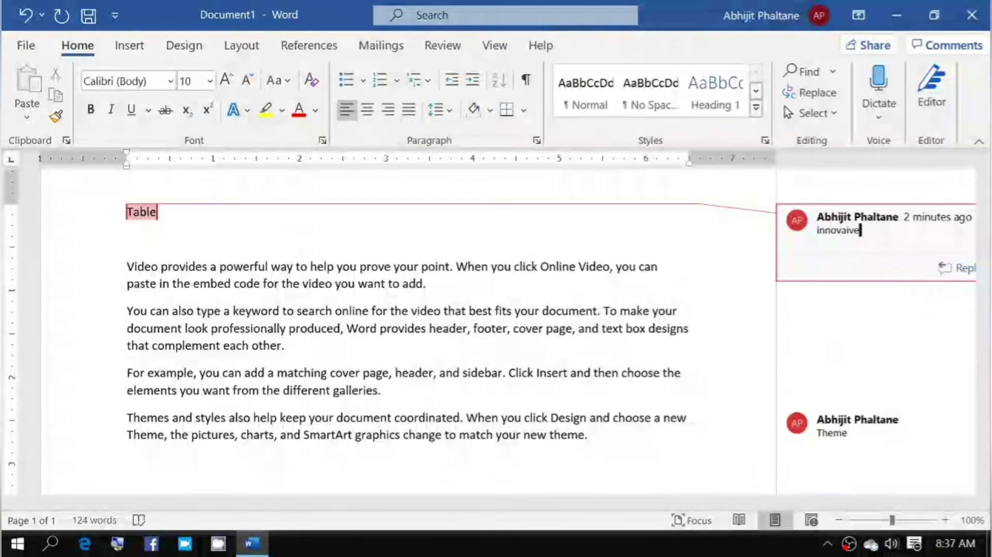
key(BackSpace)
key(BackSpace)
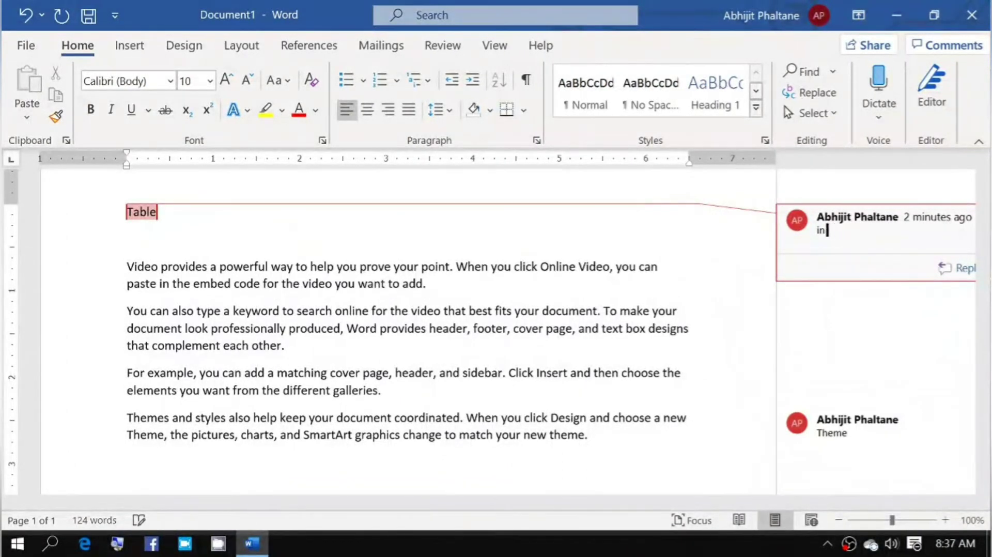
text(vative)
key(Return)
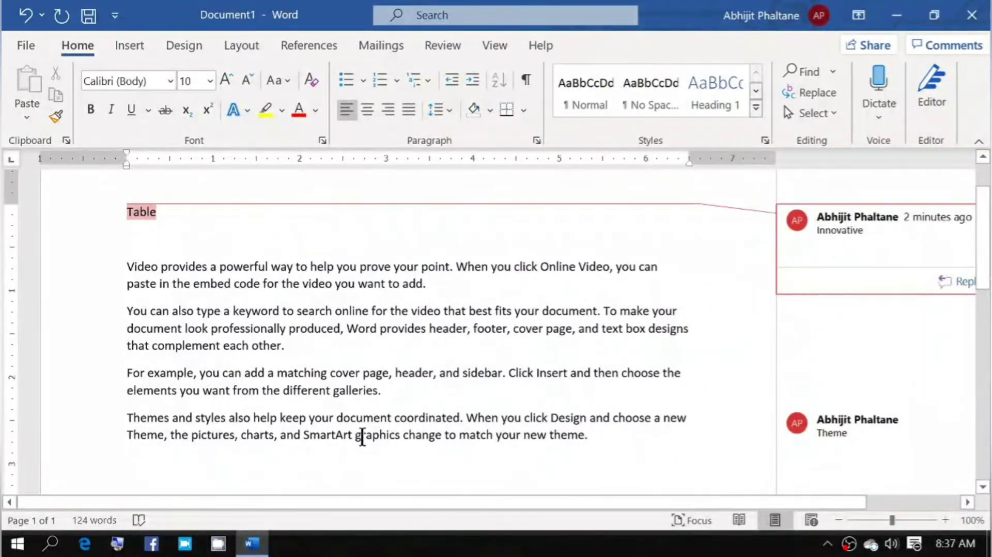
Add an 'environmental' comment to the 'You can also type a keyword' paragraph.
triple_click(155, 313)
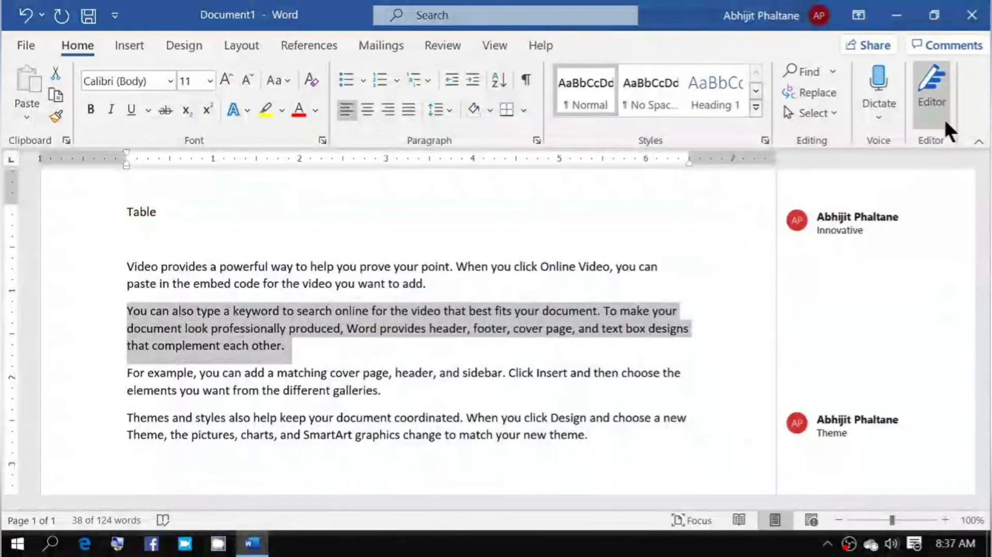
click(934, 45)
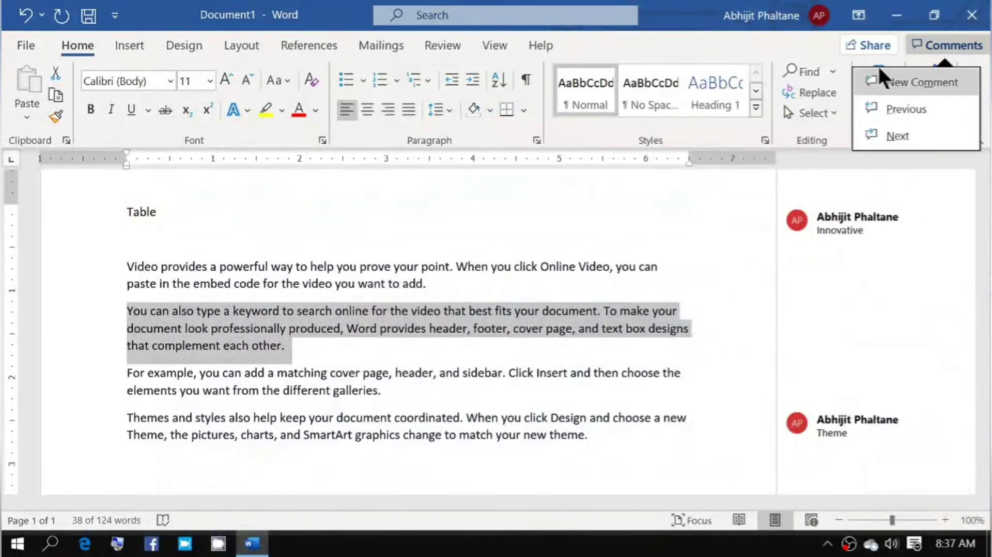
click(919, 93)
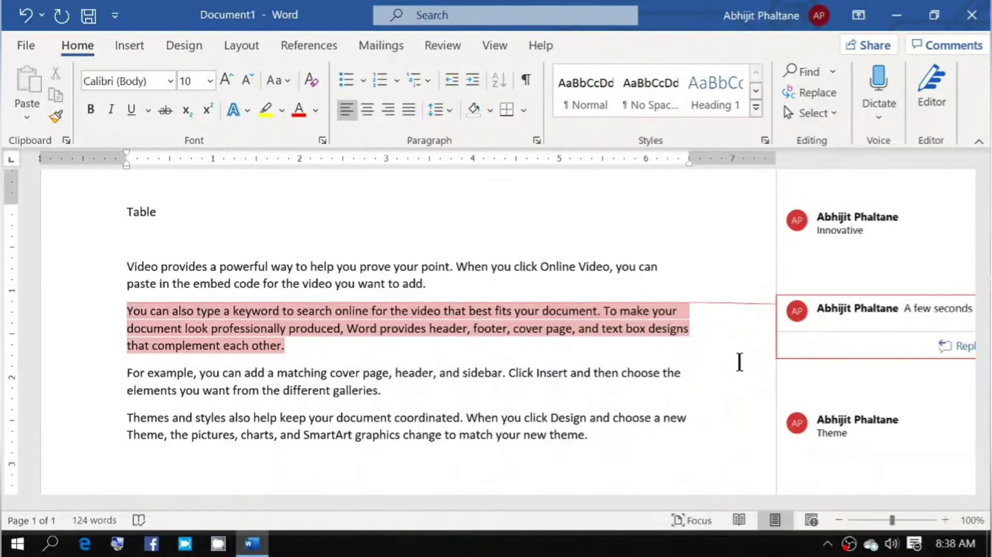
text(enviro)
text(nmental)
click(792, 418)
click(693, 398)
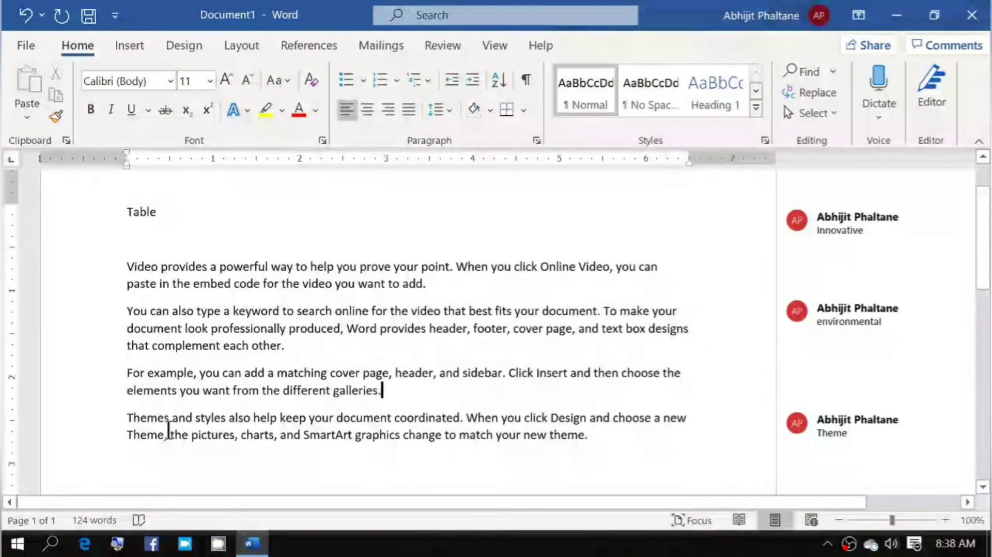
mouse_move(146, 317)
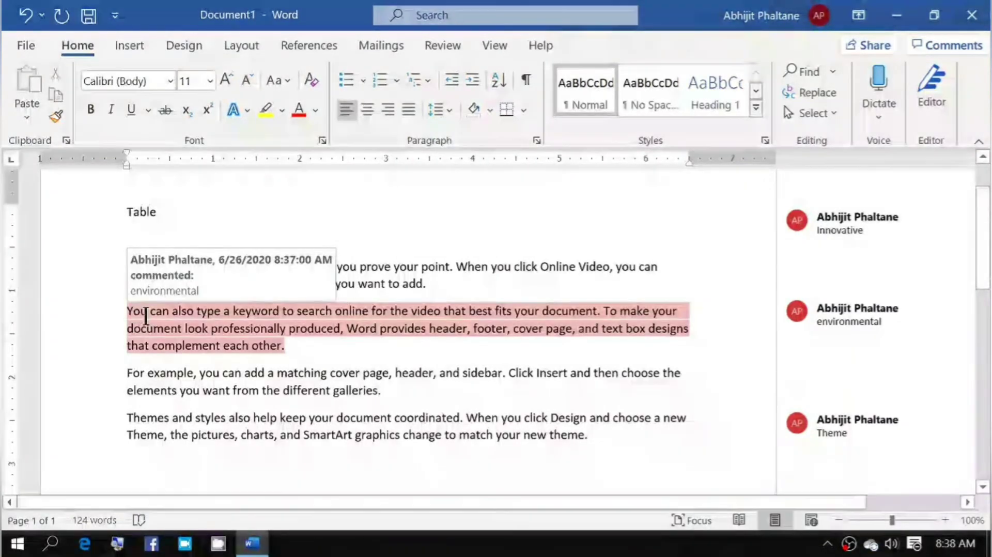
click(149, 312)
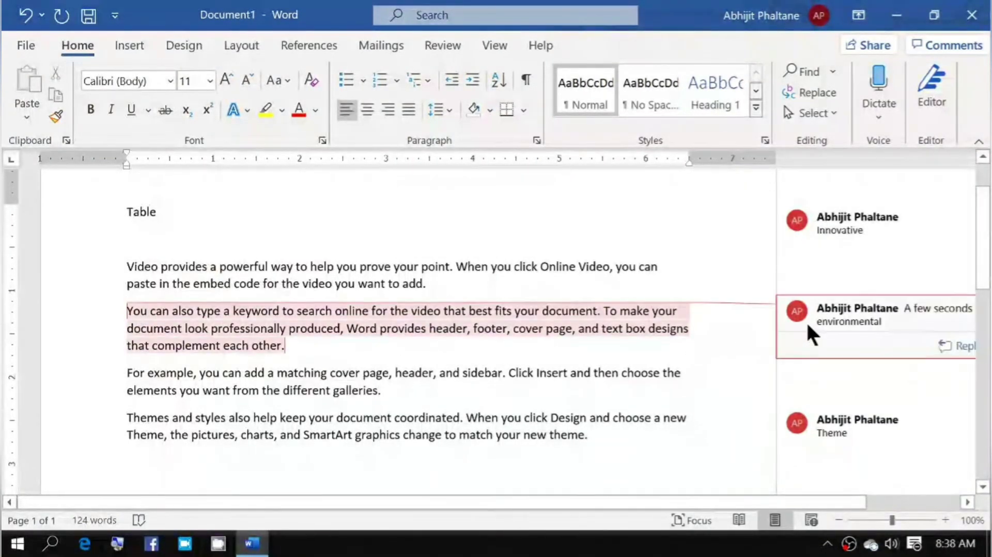
click(140, 213)
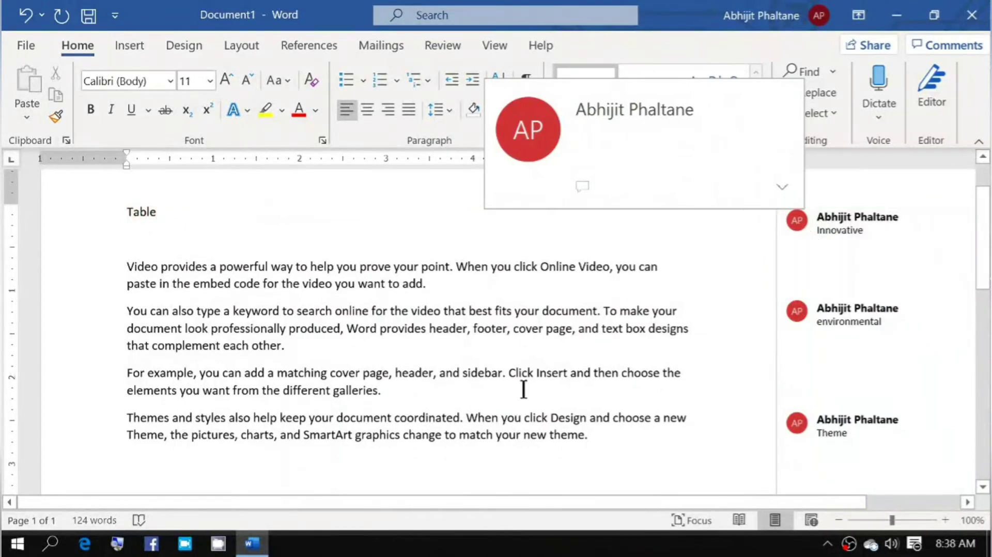
click(563, 436)
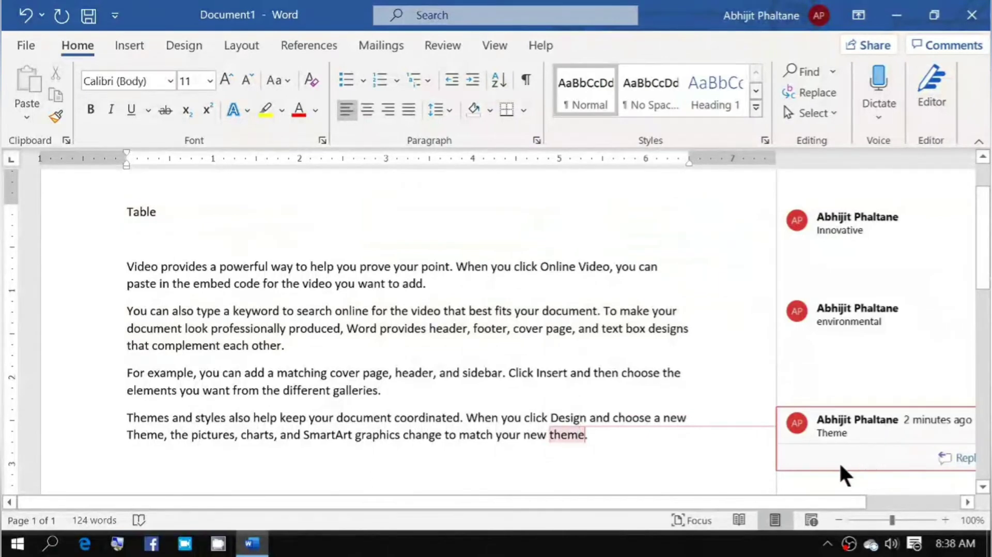
click(813, 297)
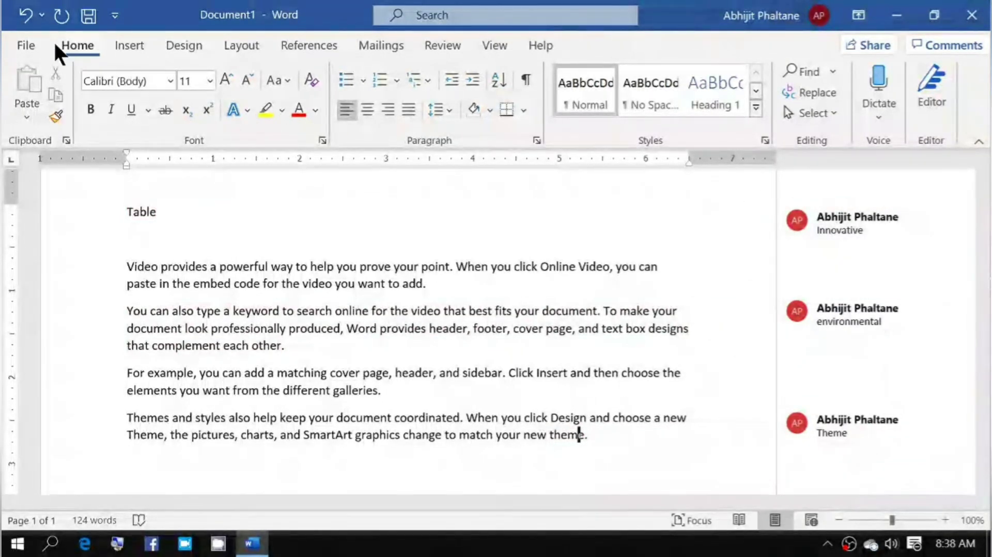
click(116, 17)
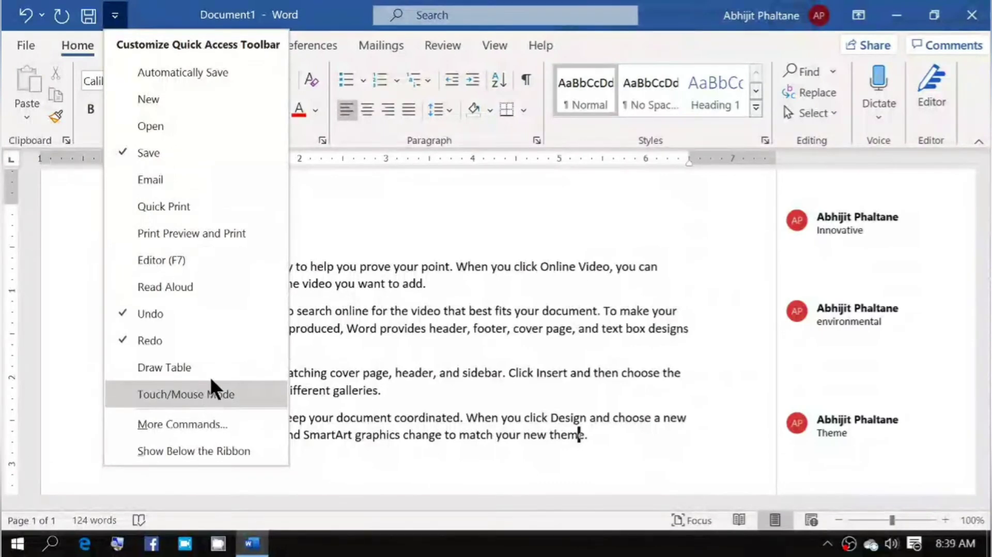
click(168, 106)
click(139, 24)
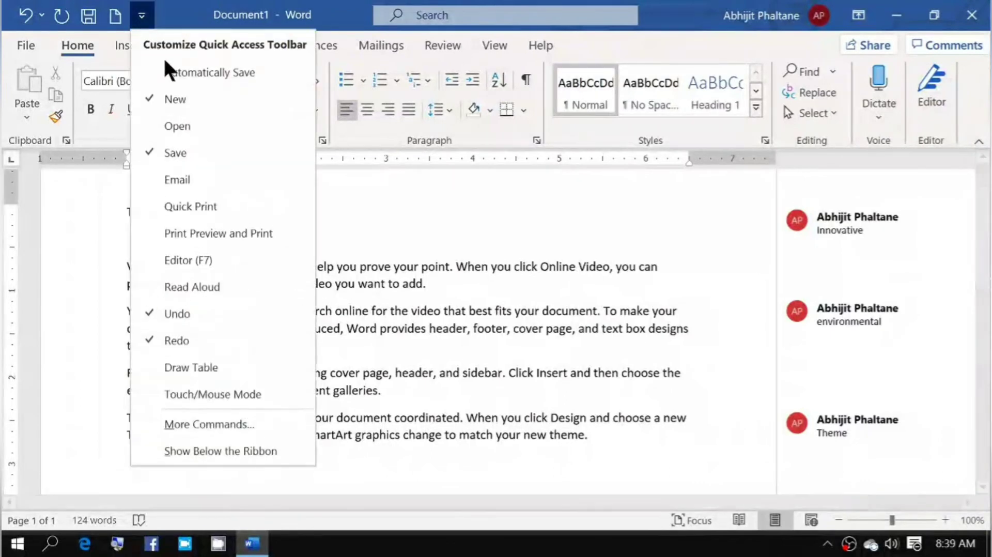
click(184, 104)
click(118, 19)
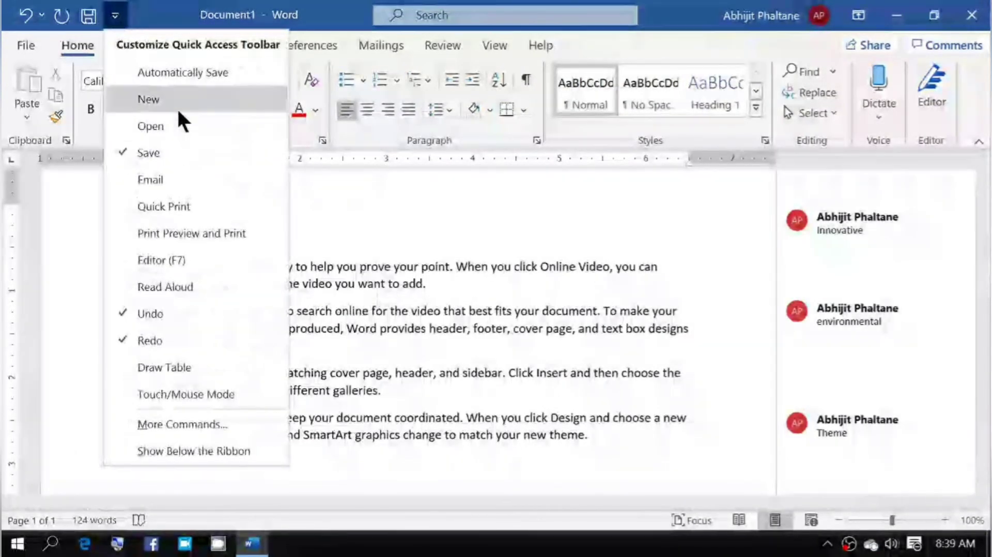
click(180, 126)
click(141, 19)
click(178, 128)
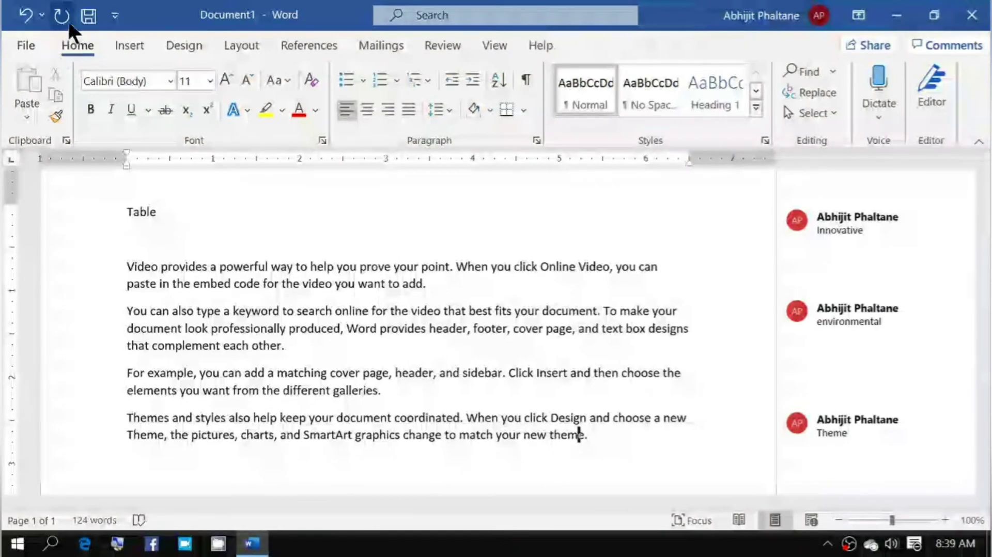
Enter 'indian engineer' as the file name and go to the full Save As page.
click(88, 16)
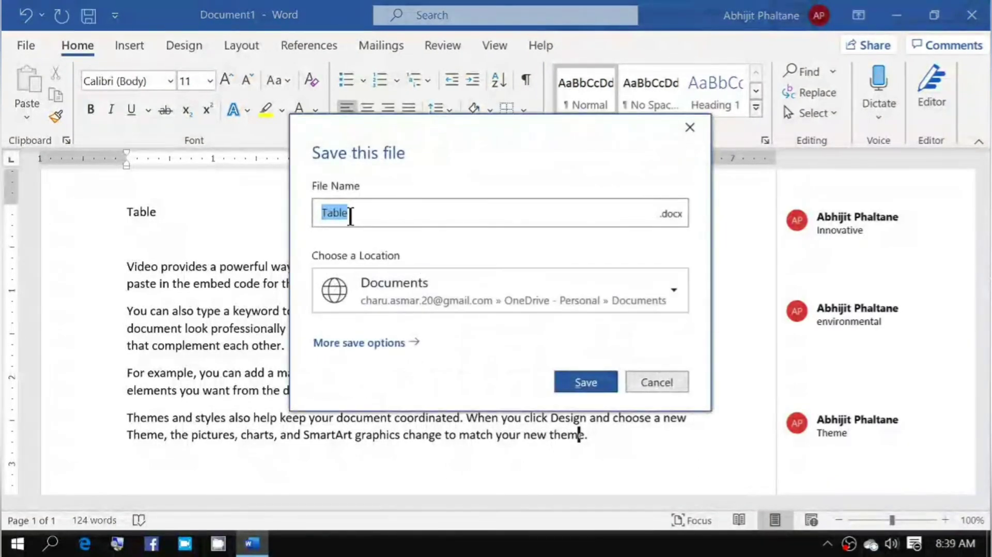
text(indian en)
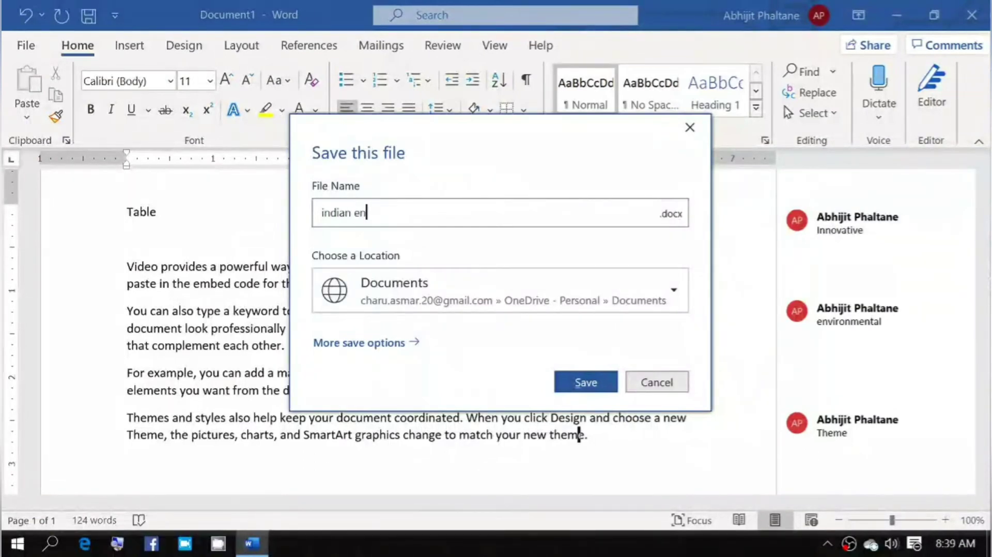
text(gineer)
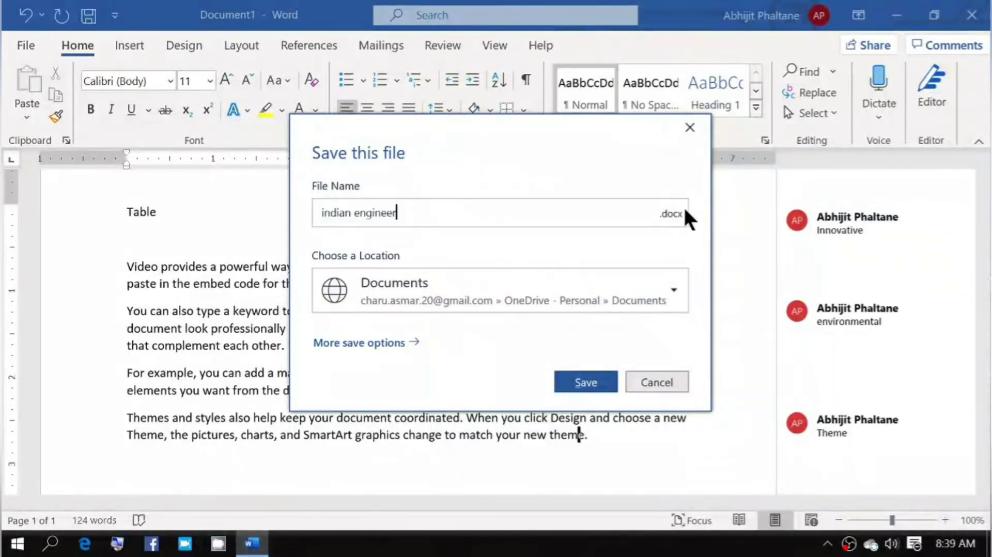
click(377, 343)
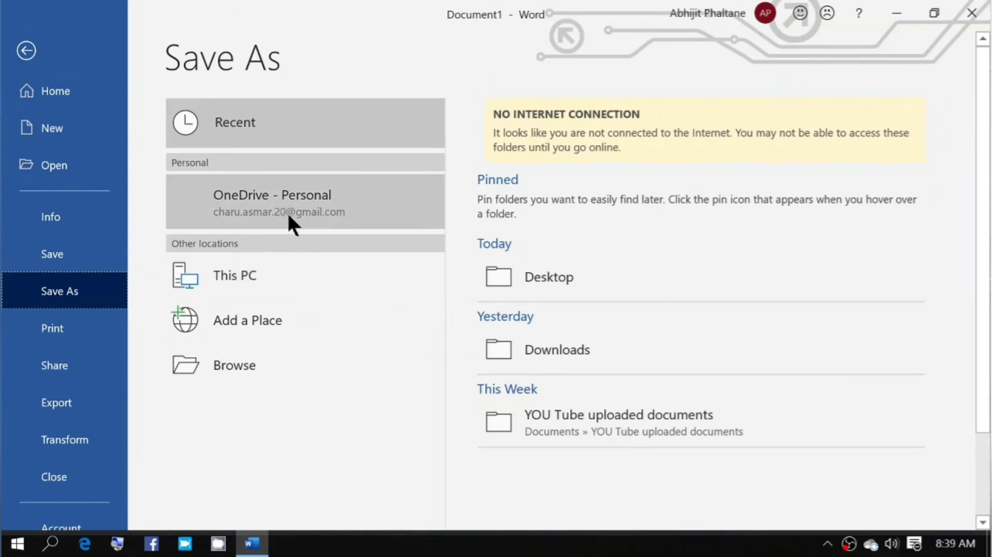
Save the document as indian engineer.docx in the Desktop folder on This PC.
click(268, 274)
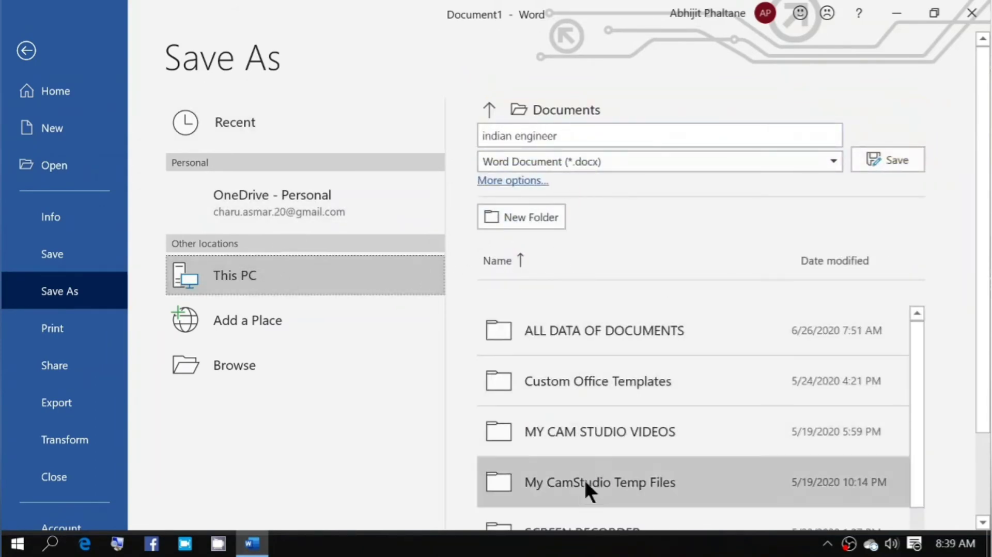
click(265, 321)
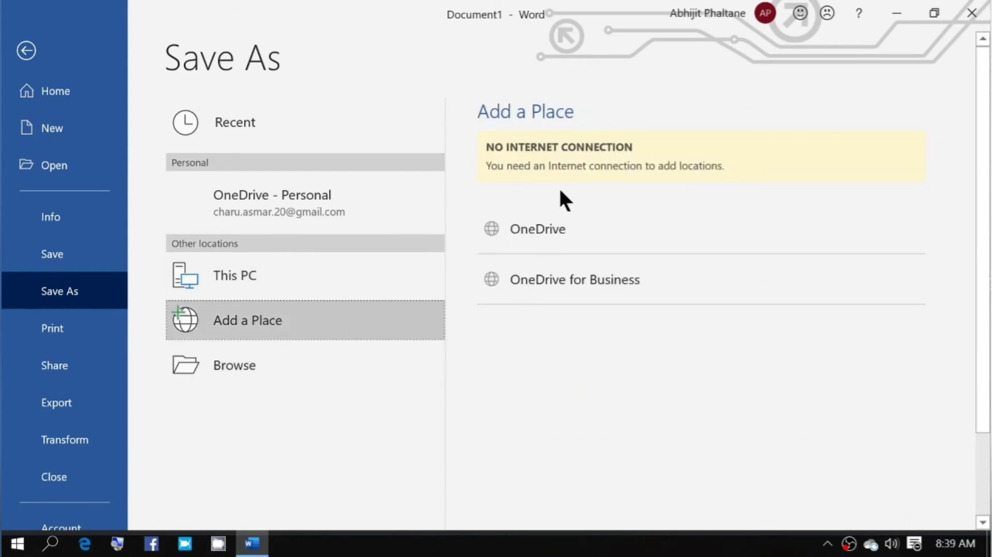
click(259, 368)
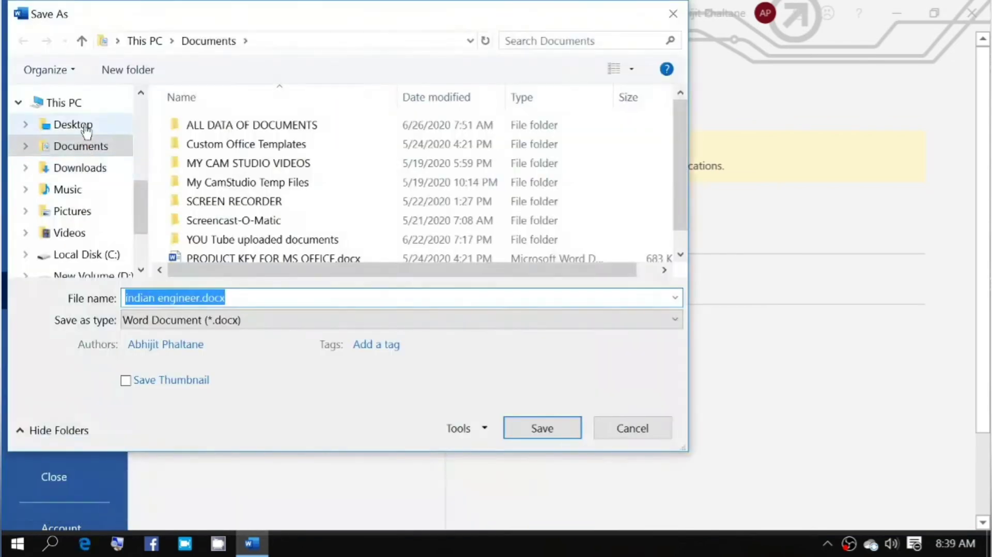
click(85, 129)
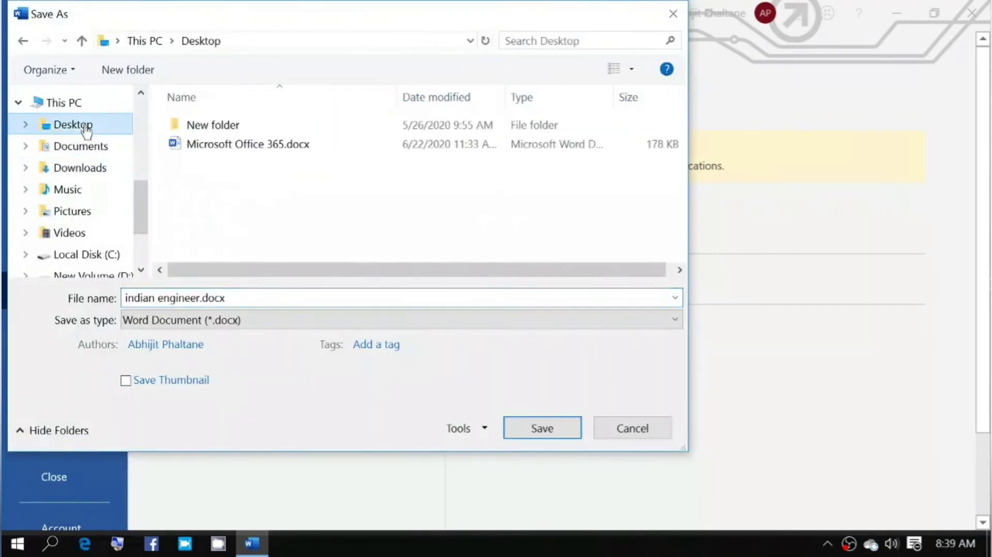
click(54, 127)
click(531, 433)
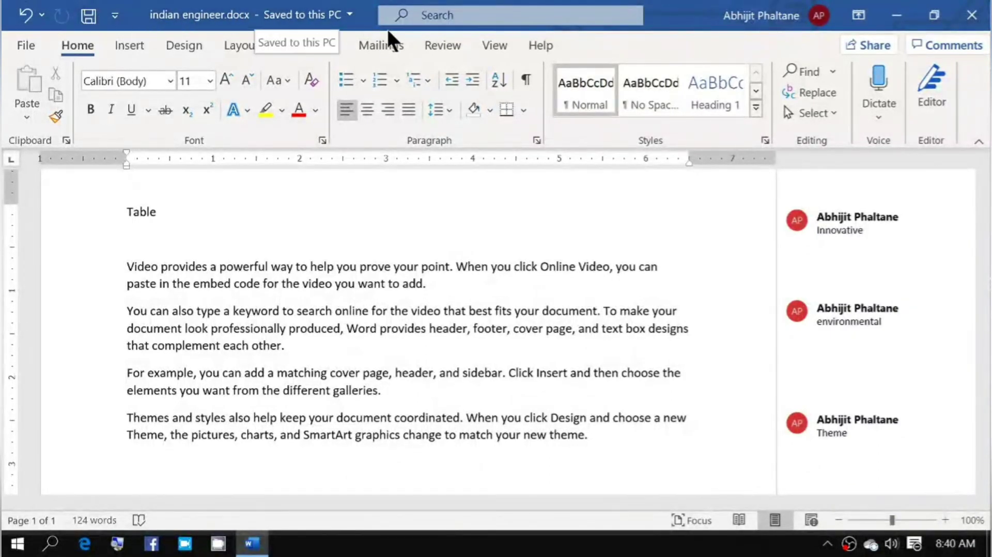
Bring up the command search listing recent actions such as Remove Watermark.
click(444, 12)
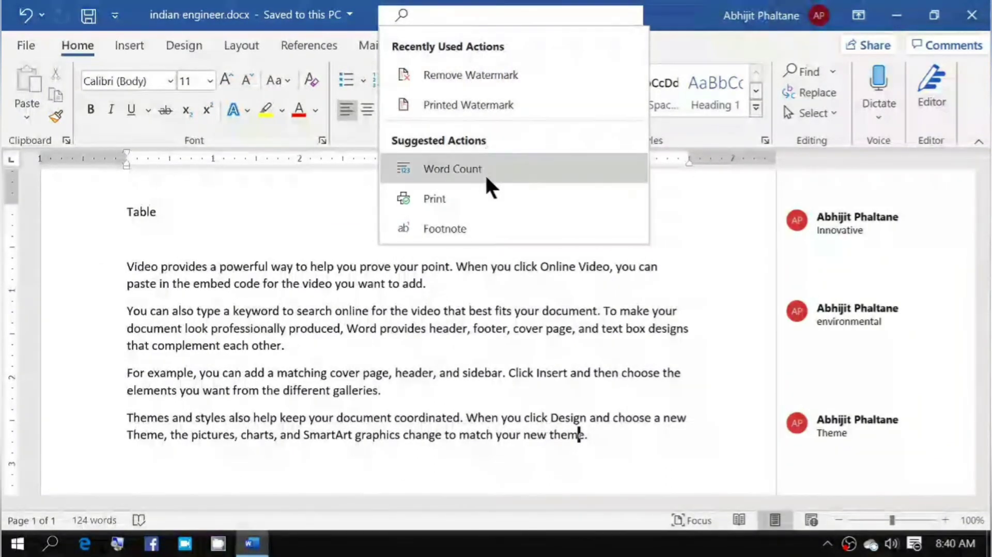
Choose a Text watermark and replace the default ASAP text with 'indian engineer'.
click(498, 105)
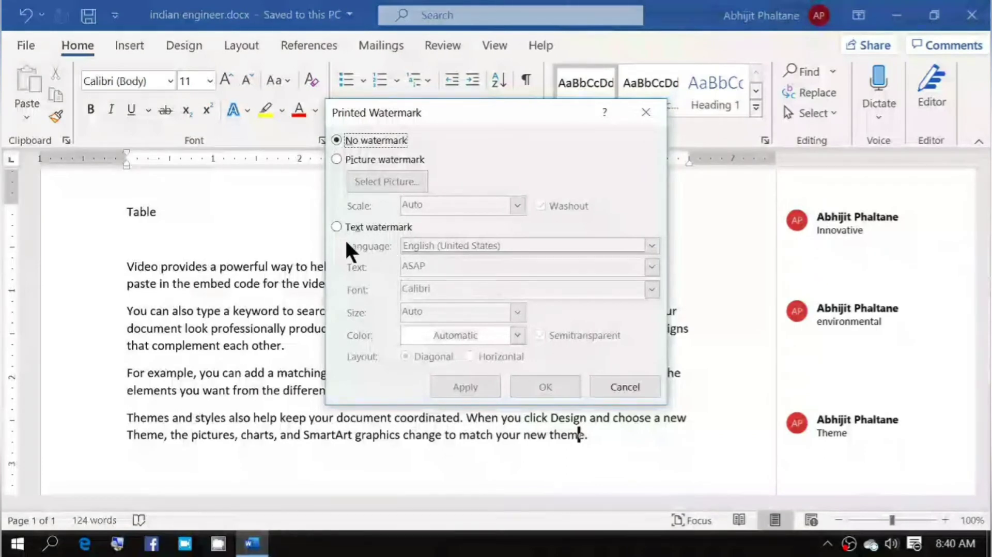
click(336, 227)
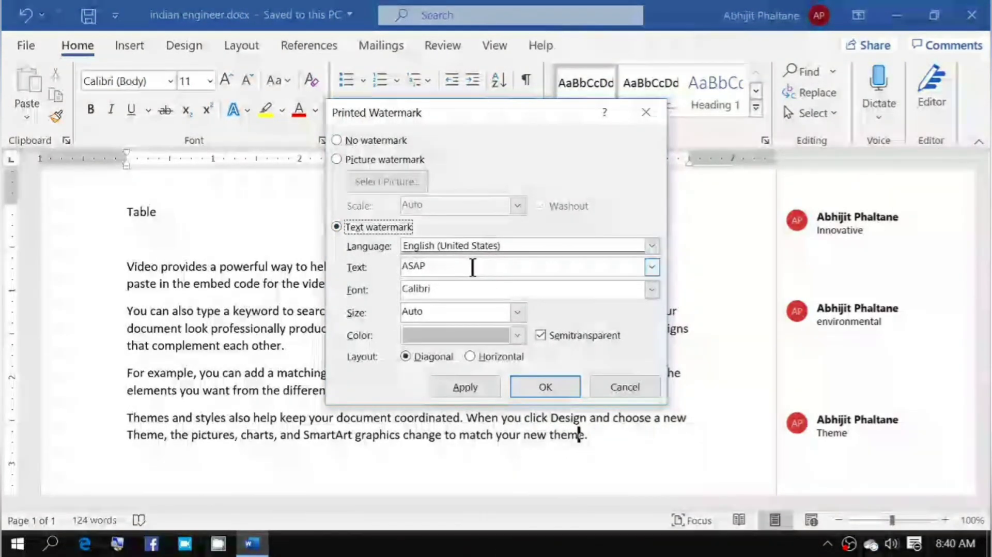
click(336, 159)
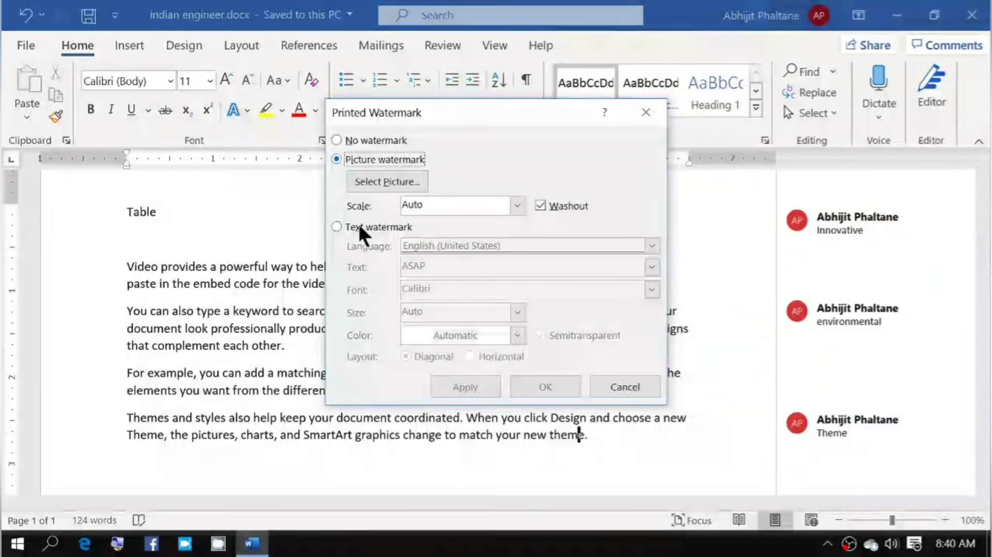
click(336, 227)
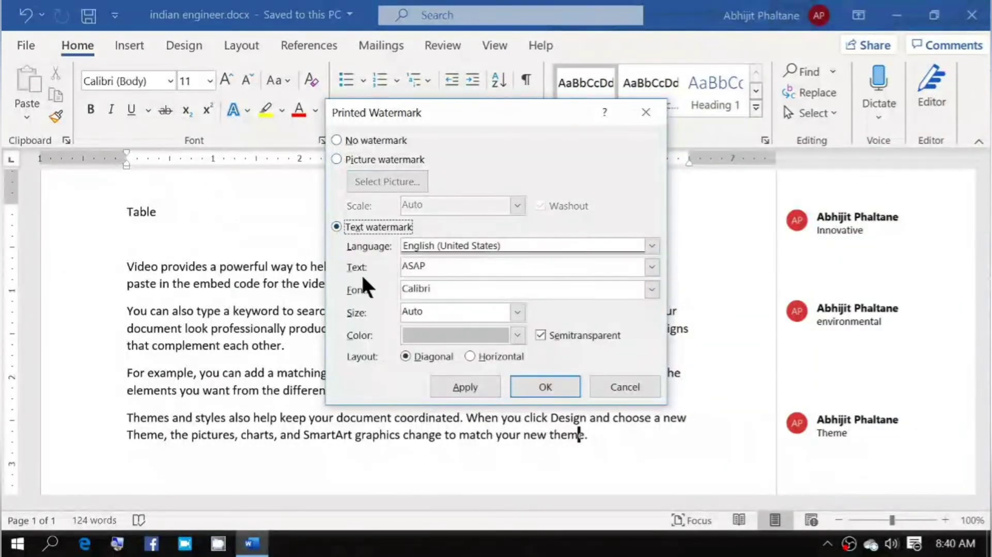
double_click(435, 266)
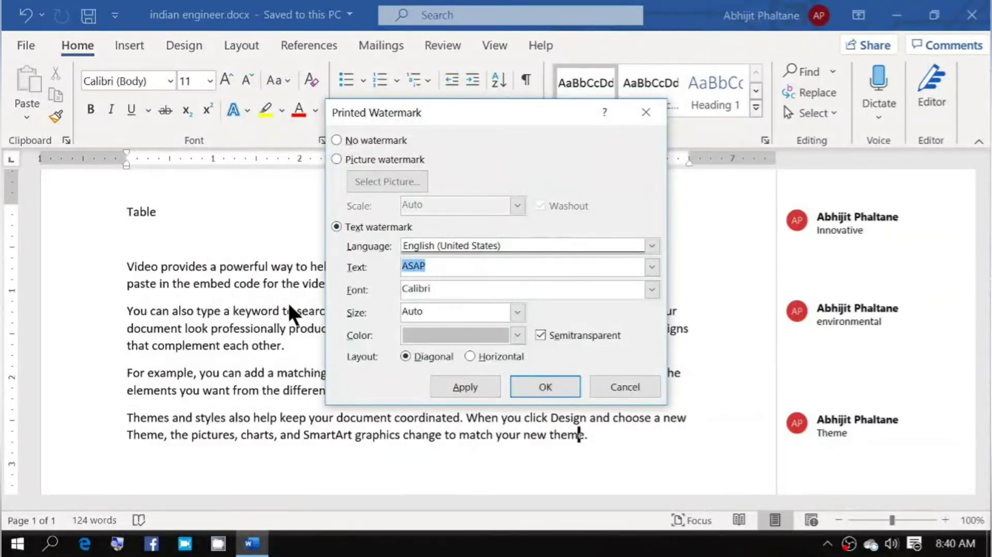
text(indian )
text(engin)
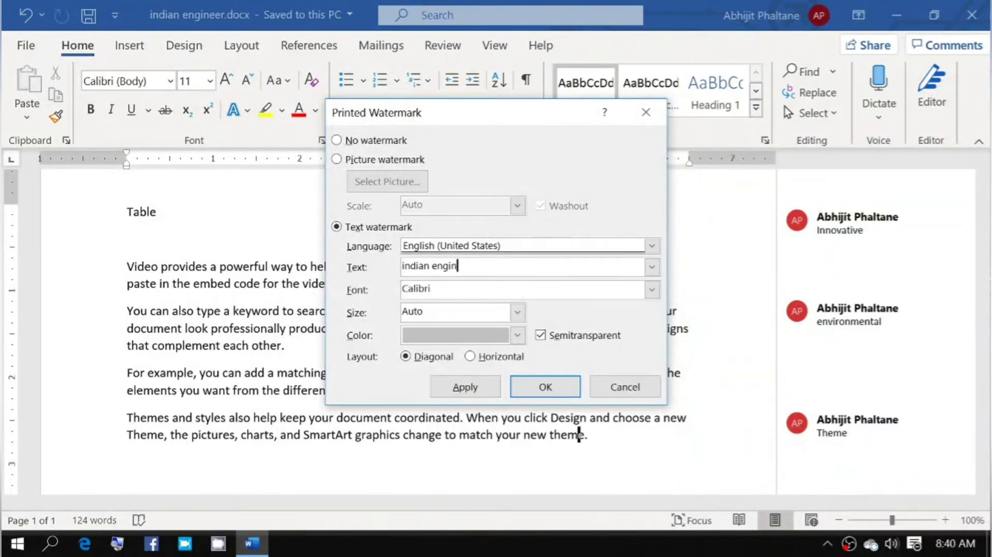
text(eer)
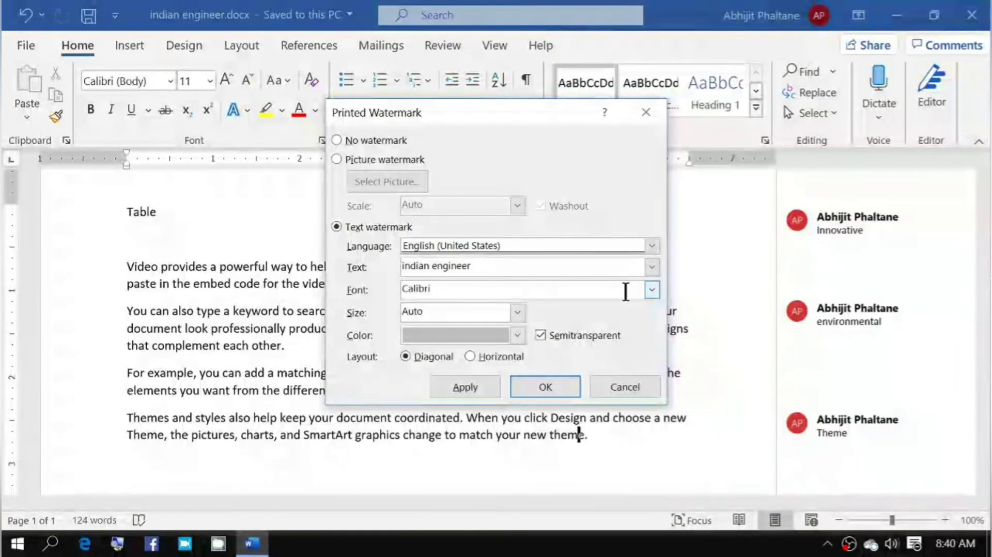
Keep the Calibri font and Auto size, and apply the diagonal watermark.
click(649, 289)
click(649, 290)
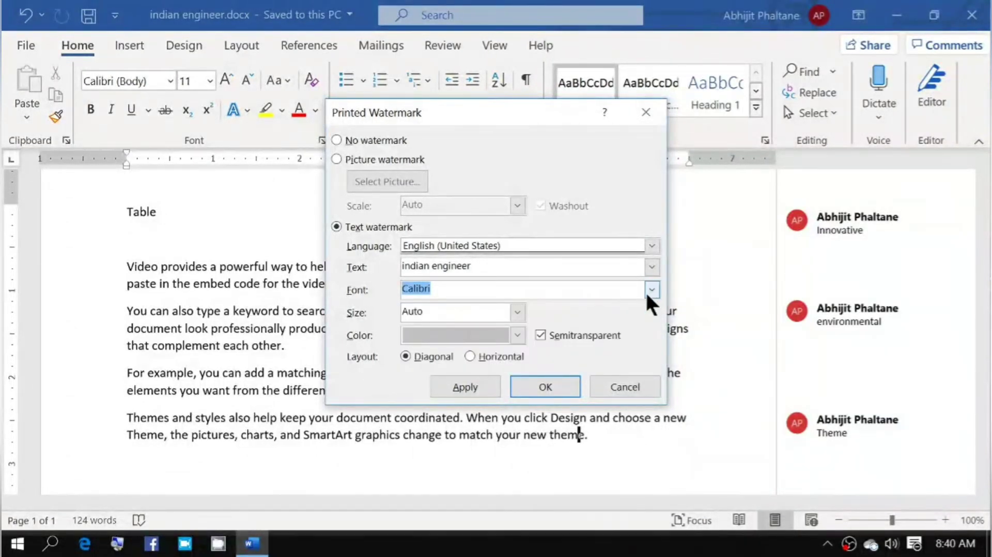
click(517, 312)
click(517, 311)
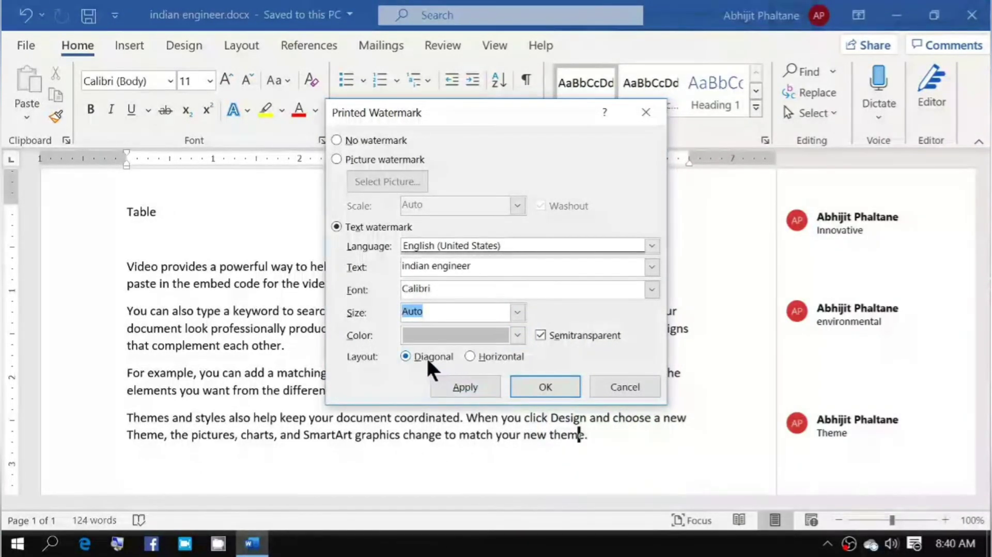
click(517, 388)
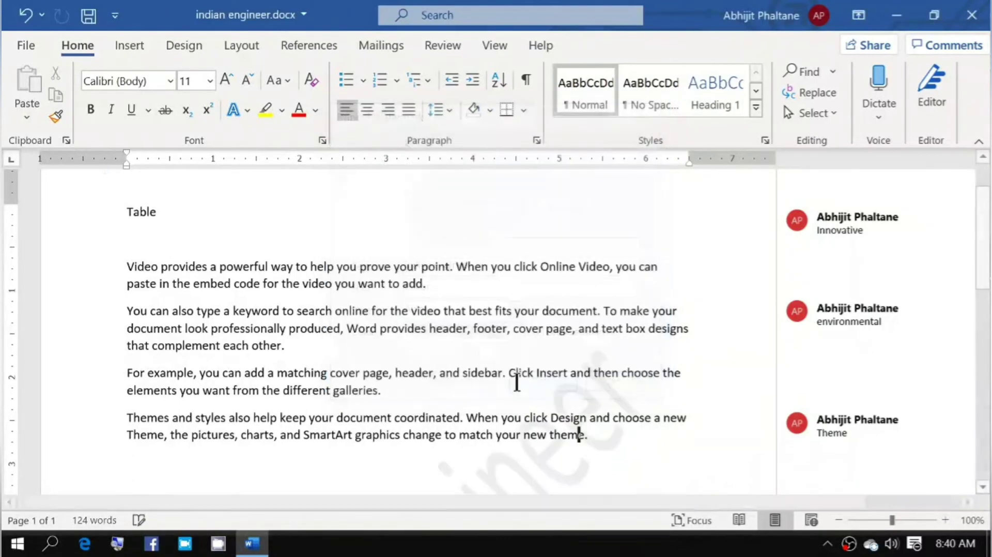
Preview the watermarked, commented page in File > Print, then return to the document.
click(25, 46)
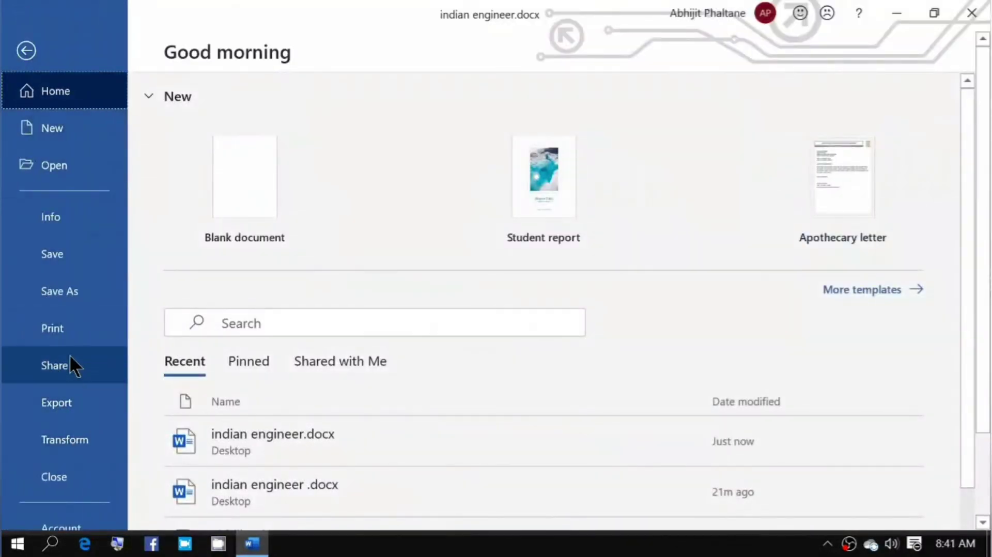
click(66, 324)
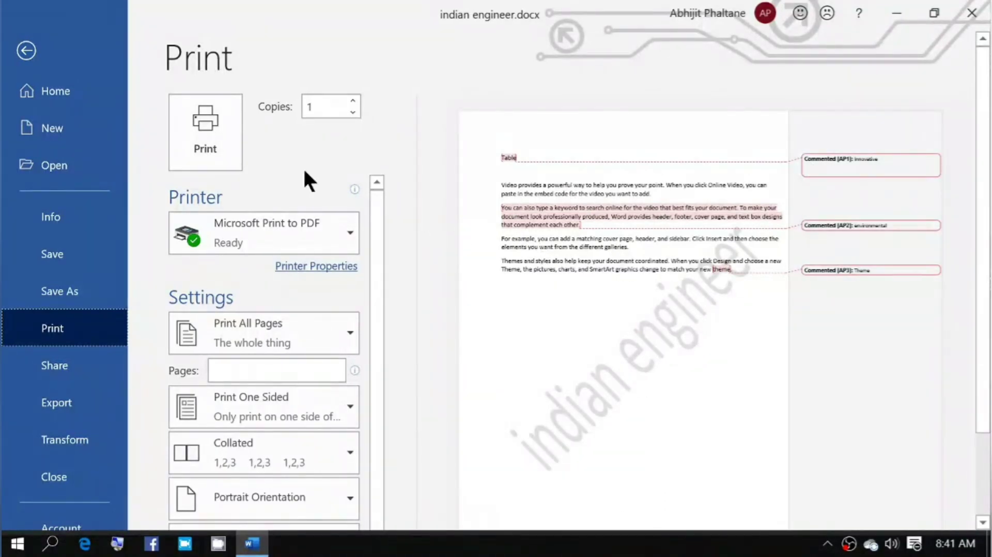
click(27, 50)
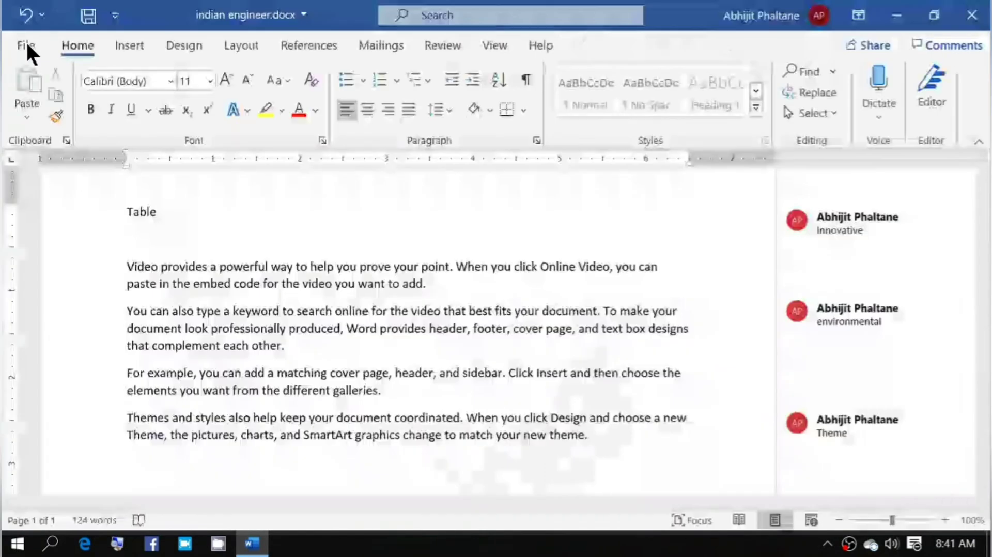
Recheck the page in File > Print, then return with the suggested-actions list showing.
click(432, 20)
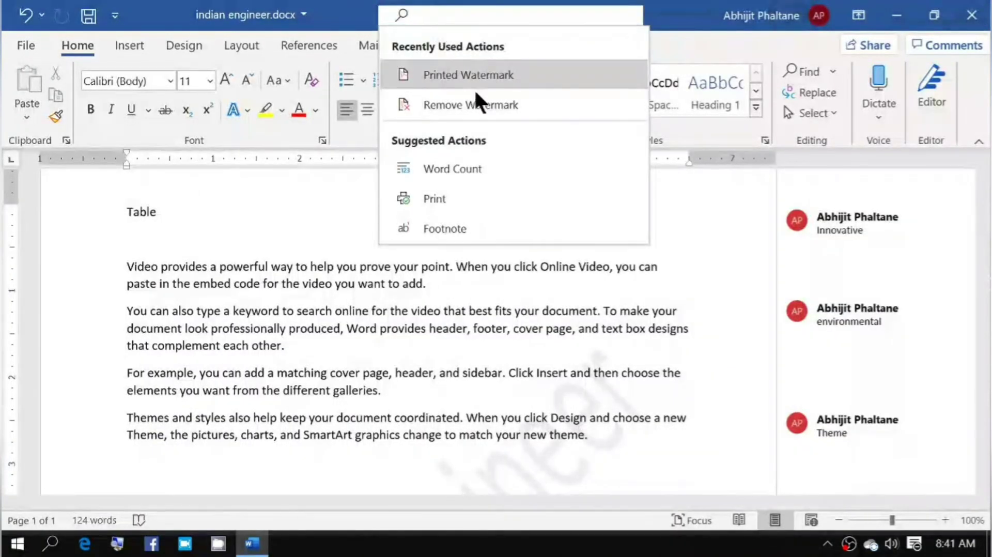
click(479, 103)
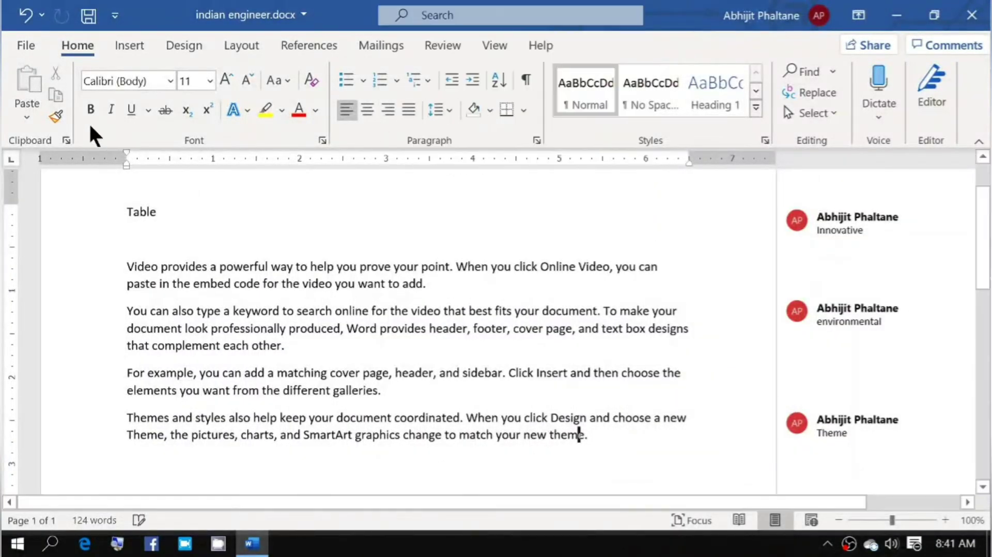
click(30, 48)
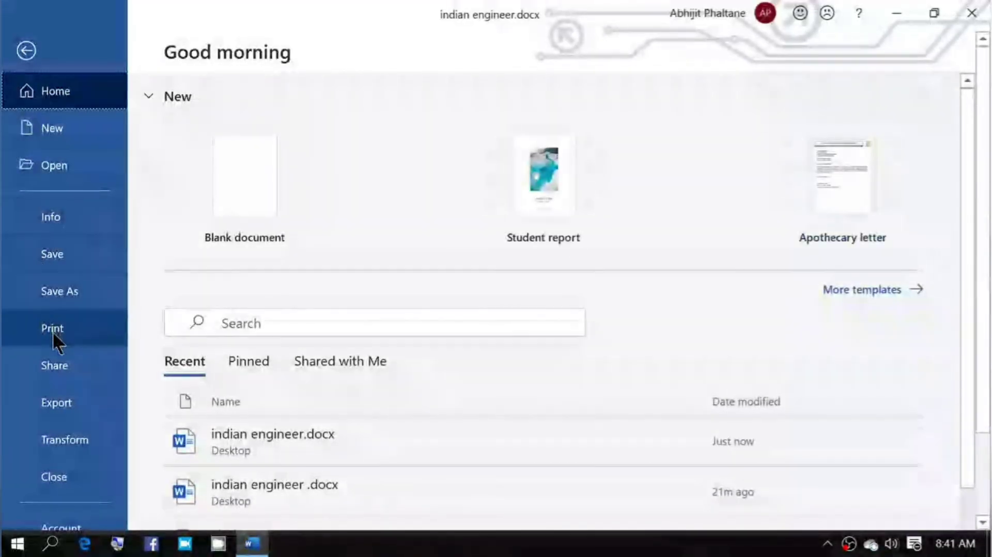
click(52, 330)
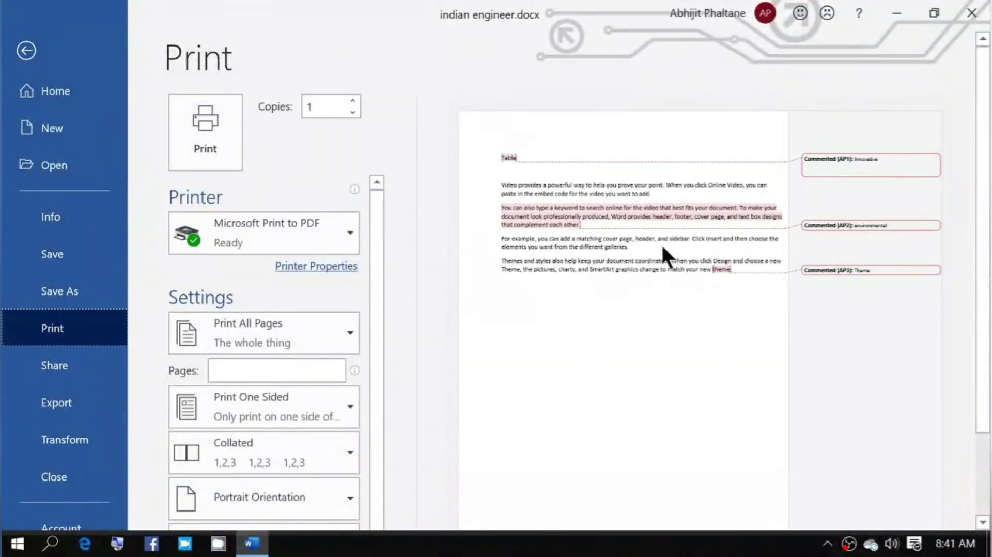
click(25, 50)
click(414, 16)
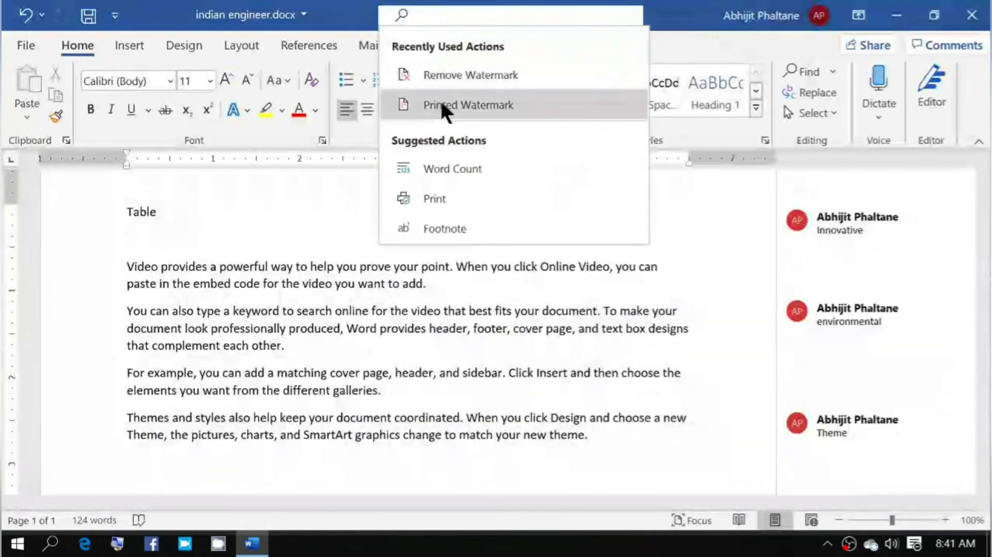
Open Word Count from the suggestions: 1 page, 124 words, 598 characters without spaces.
click(494, 170)
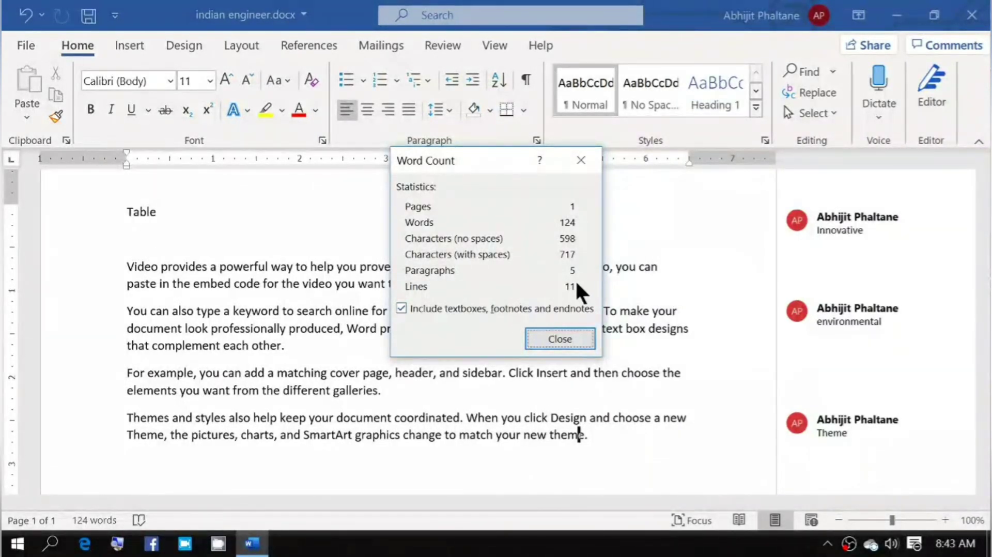
Close Word Count and insert an empty line below the Table heading.
click(559, 337)
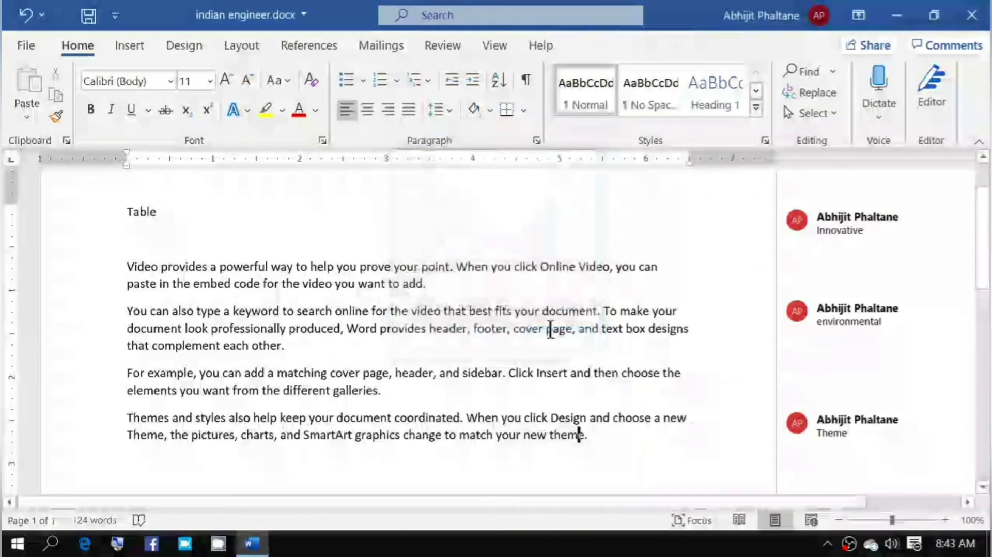
click(204, 215)
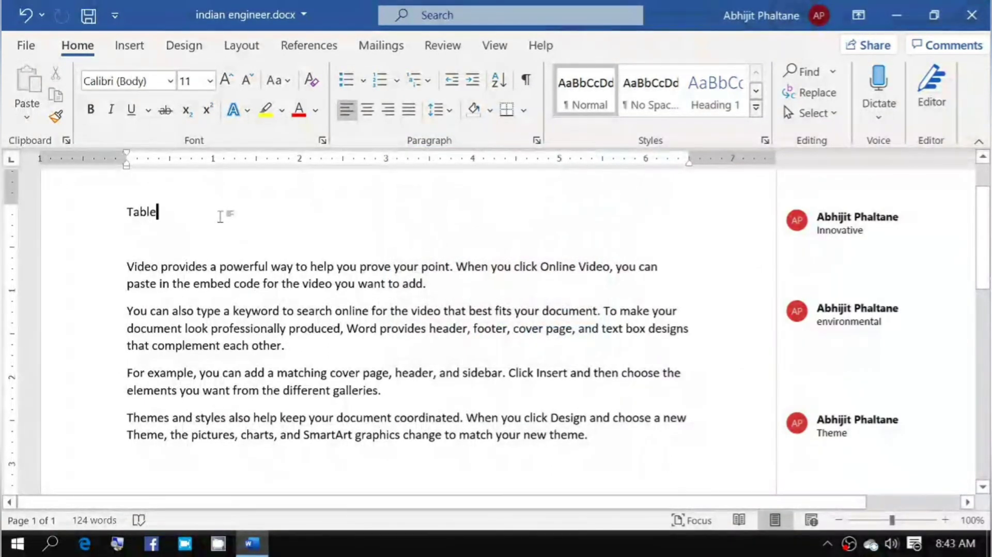
key(Return)
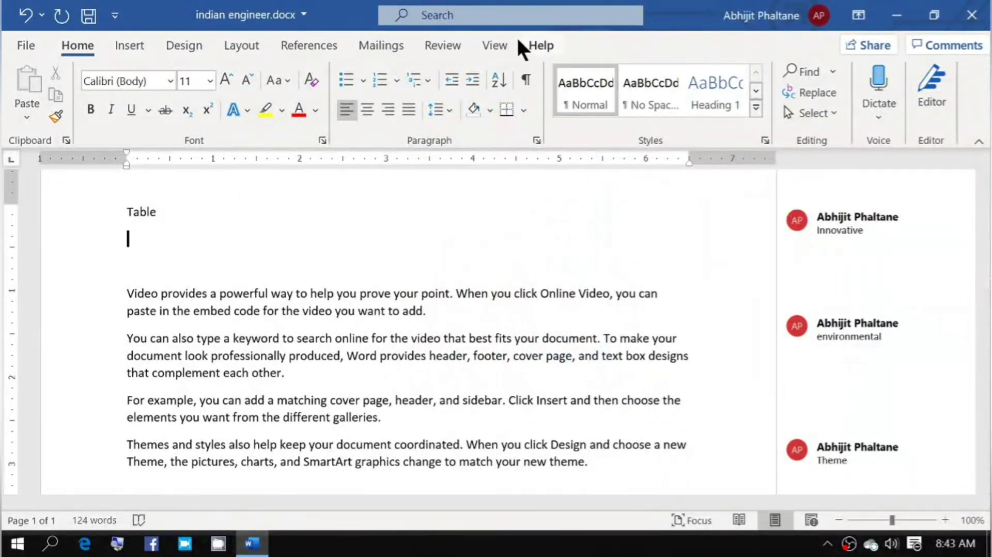
Recheck the word count, now 12 lines, and reopen the suggestions list.
click(512, 16)
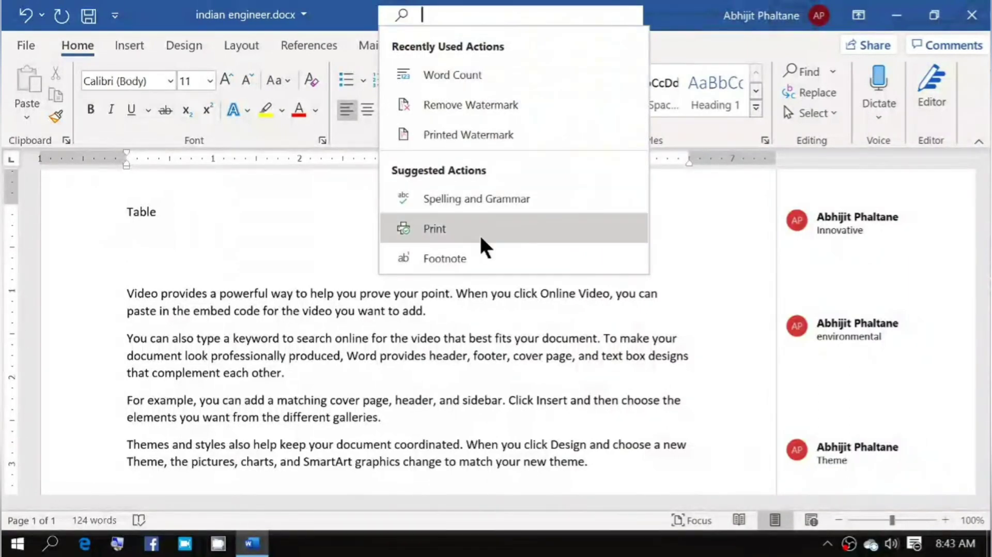
click(483, 75)
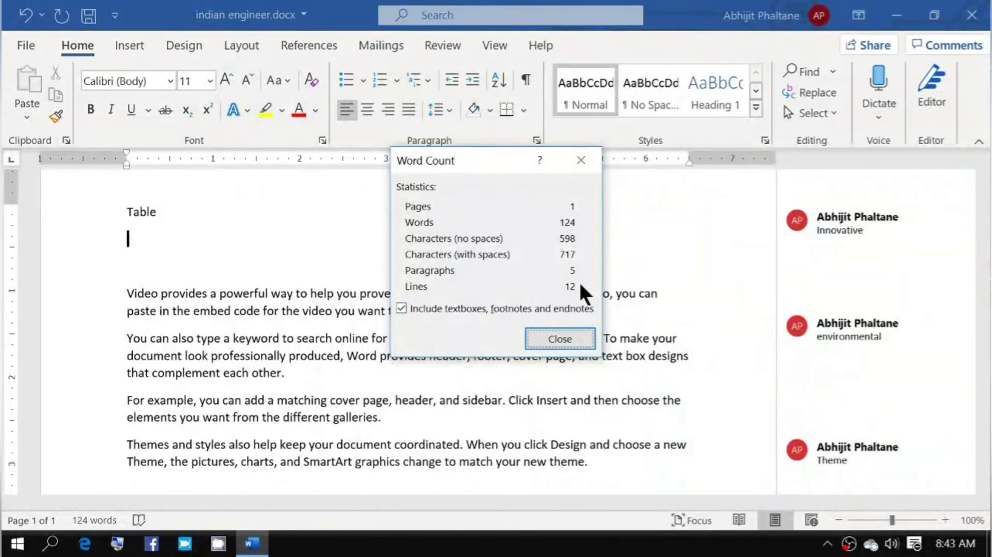
click(553, 333)
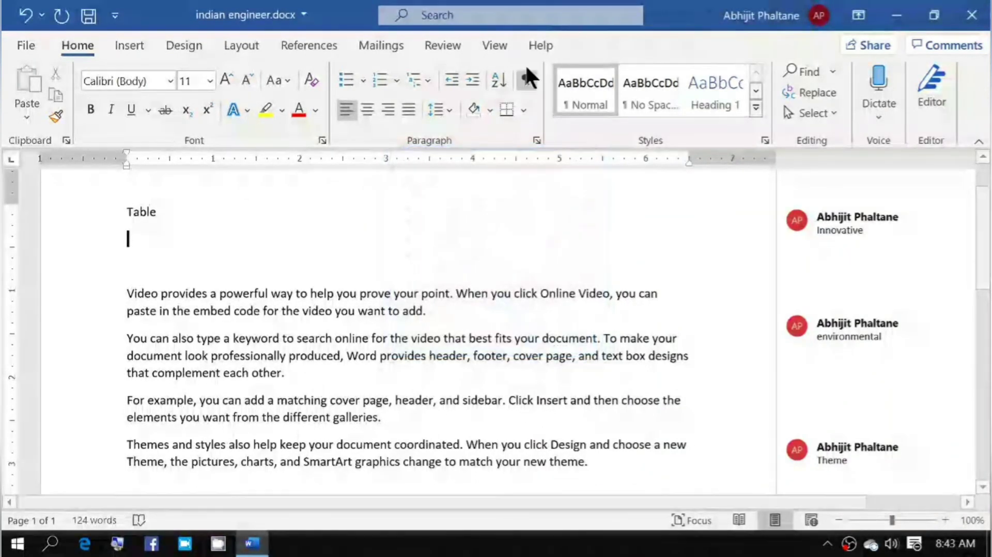
click(512, 15)
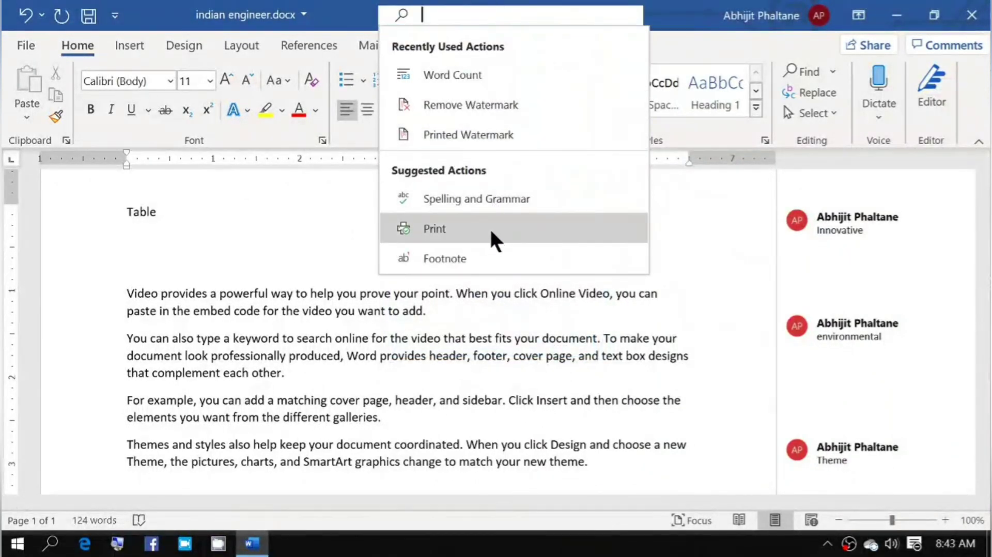
Run Spelling and Grammar, then misspell the heading 'Table' as 'Tabla'.
click(524, 204)
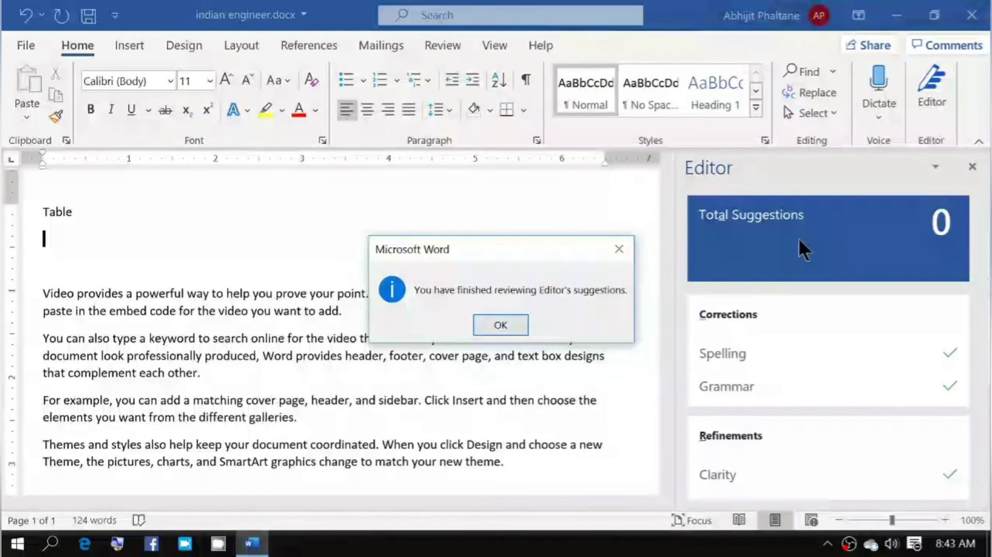
click(492, 324)
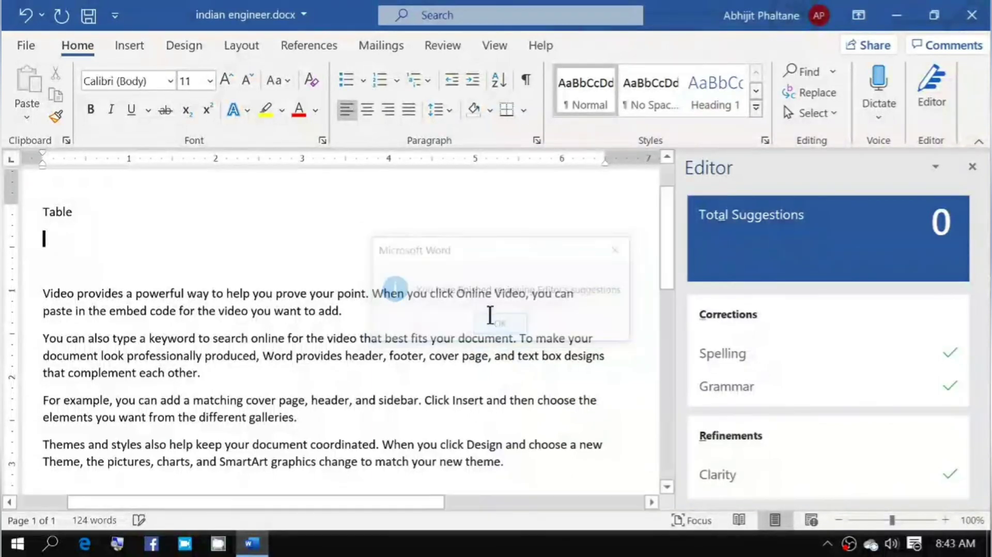
click(88, 213)
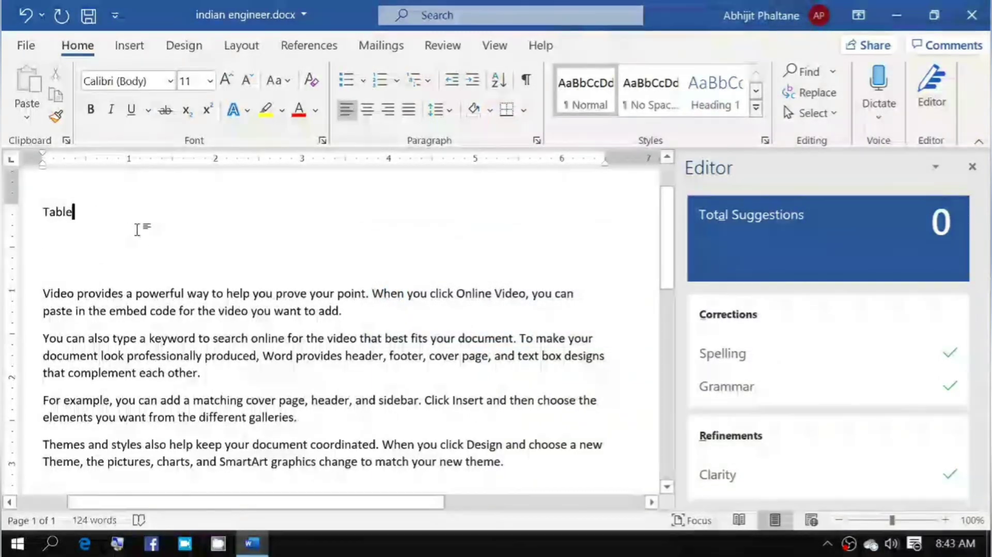
key(shift+Left)
text(a)
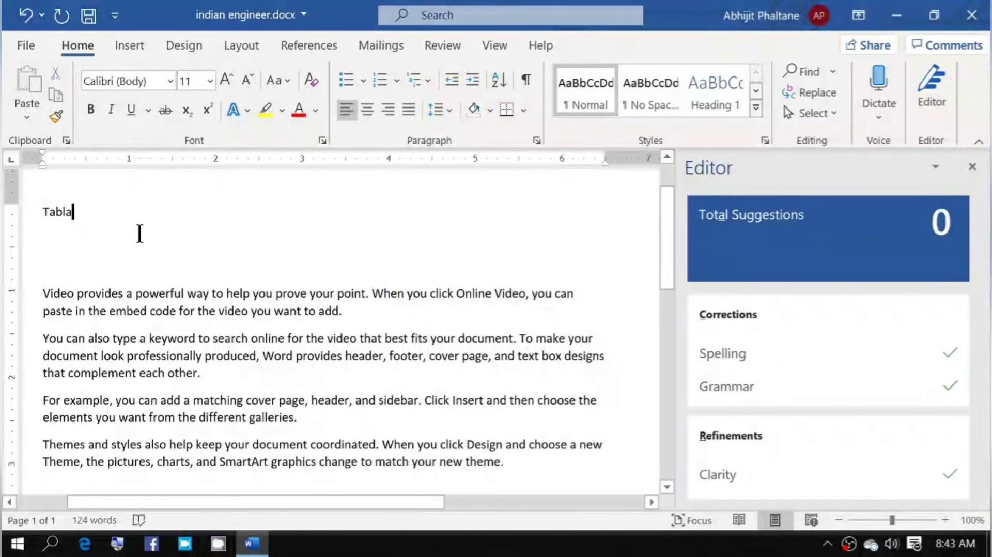
click(62, 249)
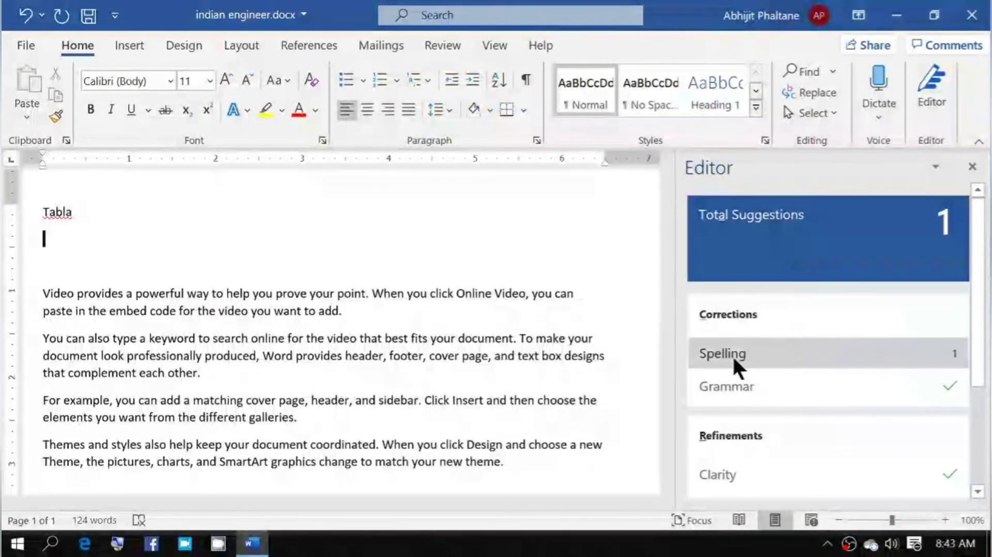
Correct 'Tabla' back to 'Table' using the Editor's spelling suggestion.
click(733, 355)
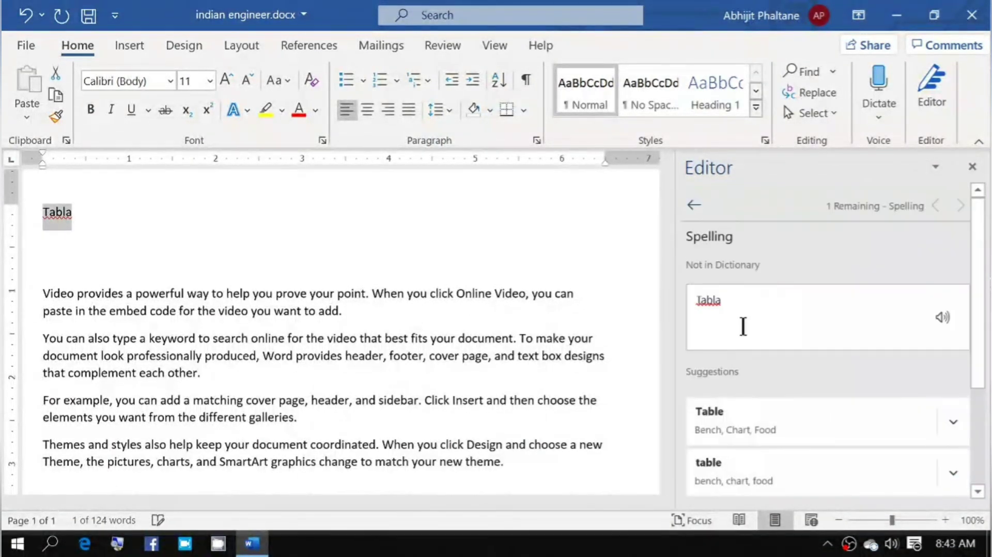
click(708, 412)
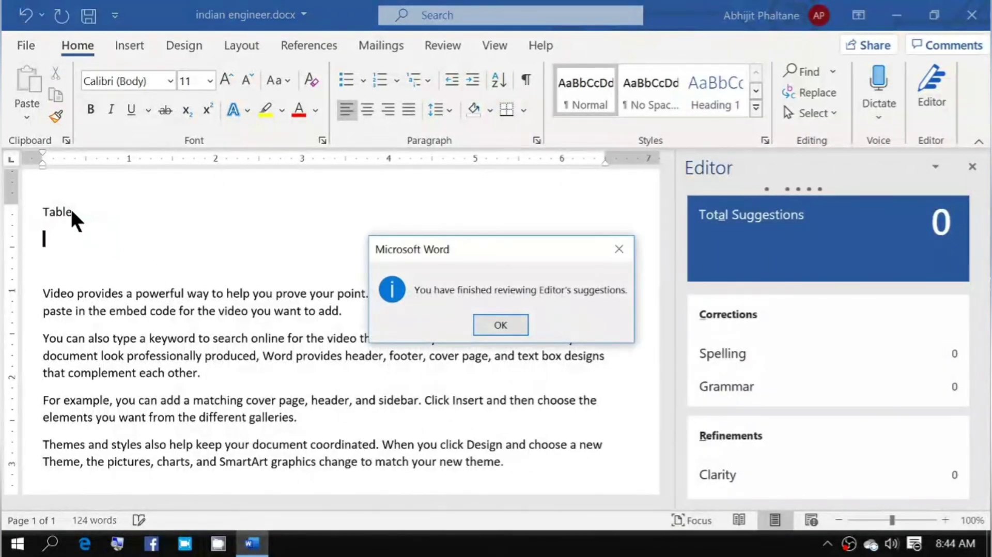
click(489, 326)
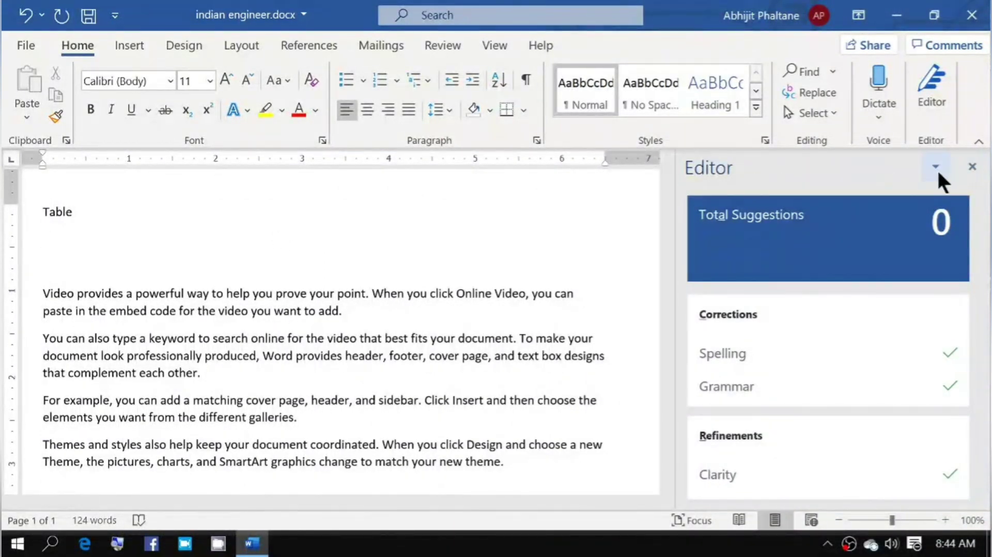
Close the Editor spelling pane, check the Comments menu, and go to Word's File start page.
click(970, 168)
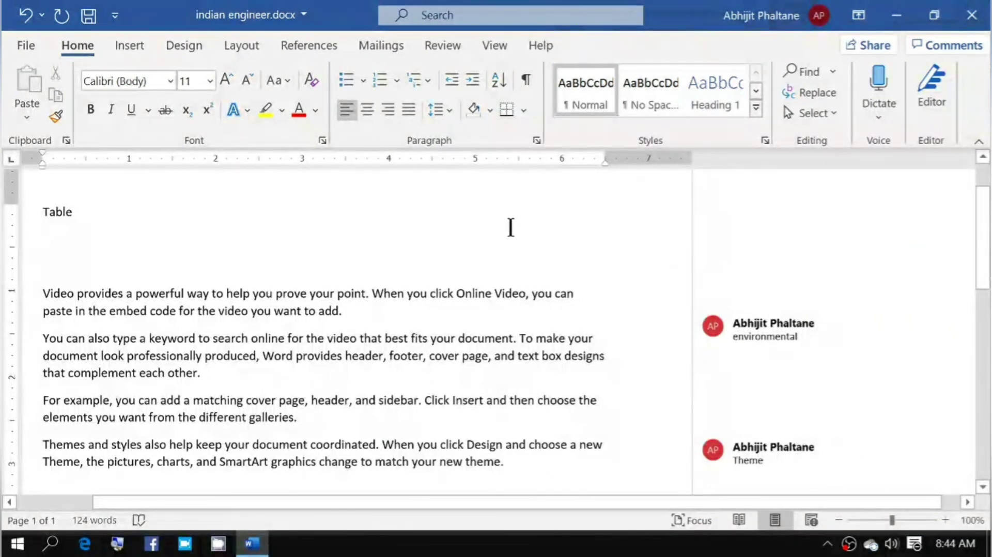
click(929, 40)
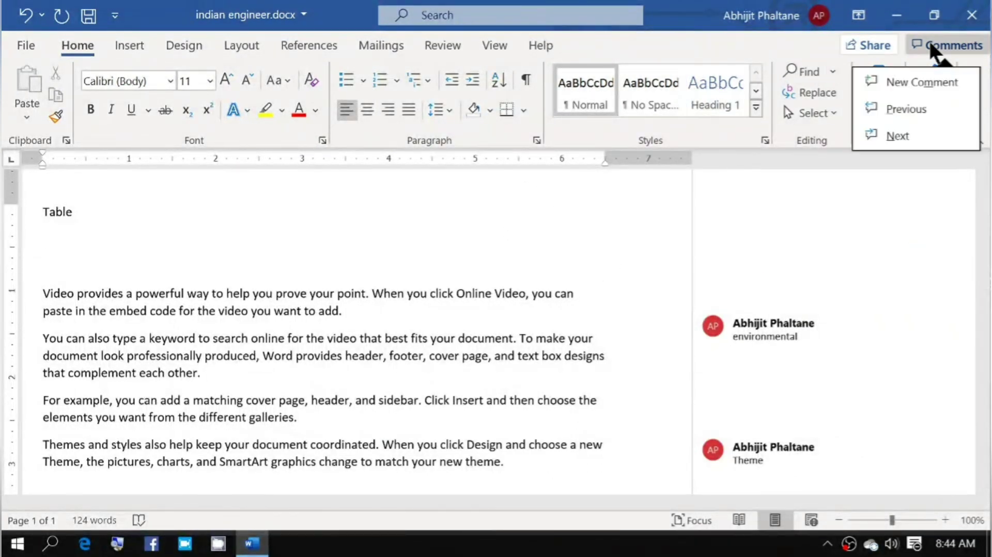
click(922, 43)
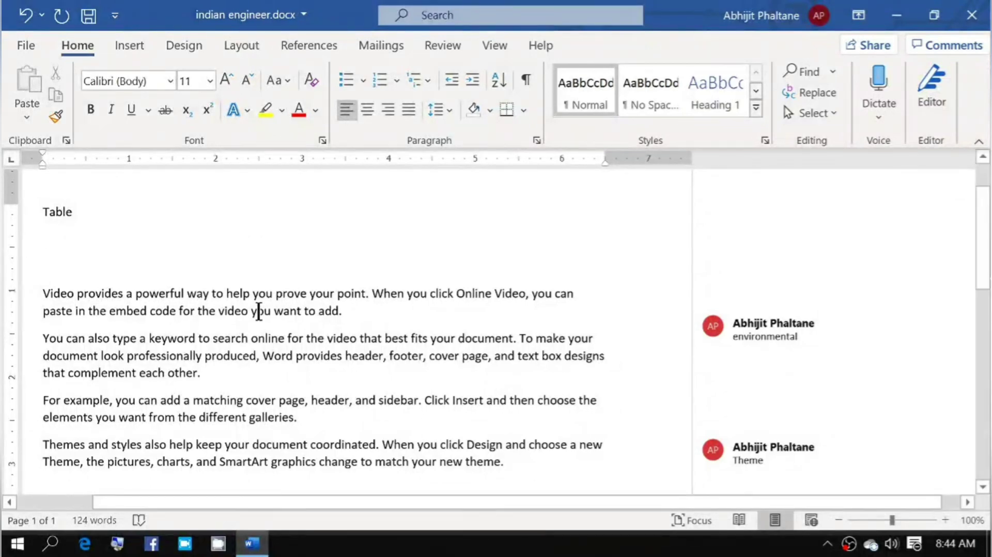
click(27, 45)
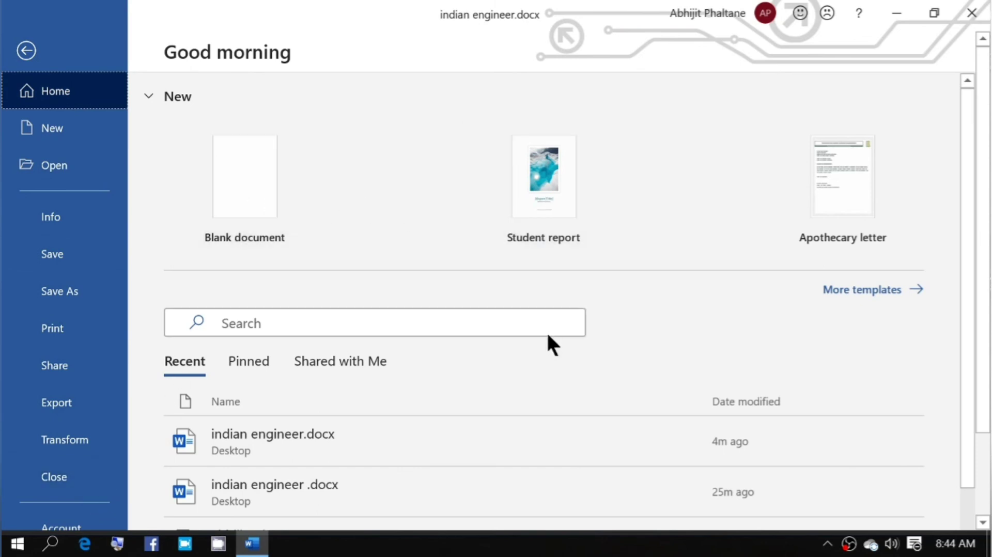
Browse More templates, return to indian engineer.docx, then open the screen recorder's options to stop recording.
click(843, 293)
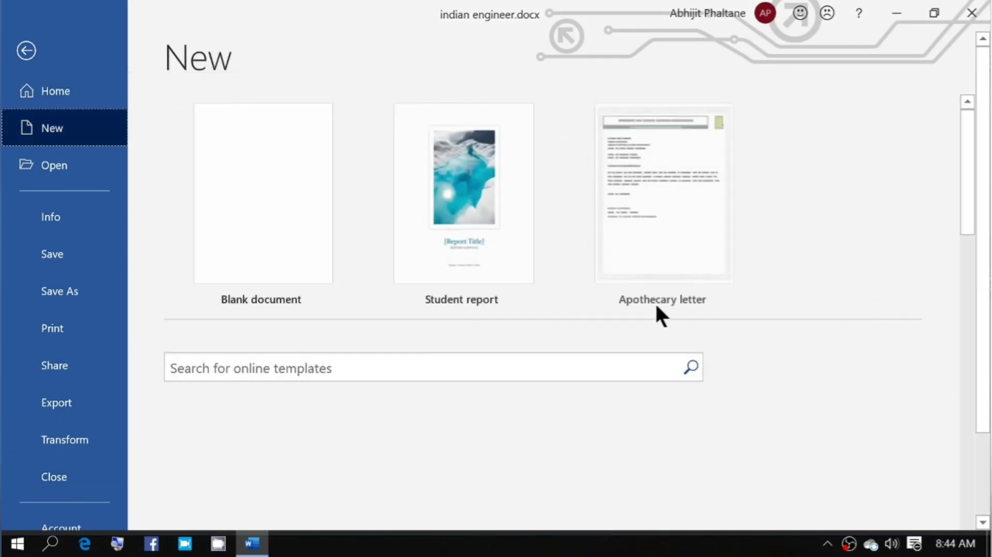
click(29, 50)
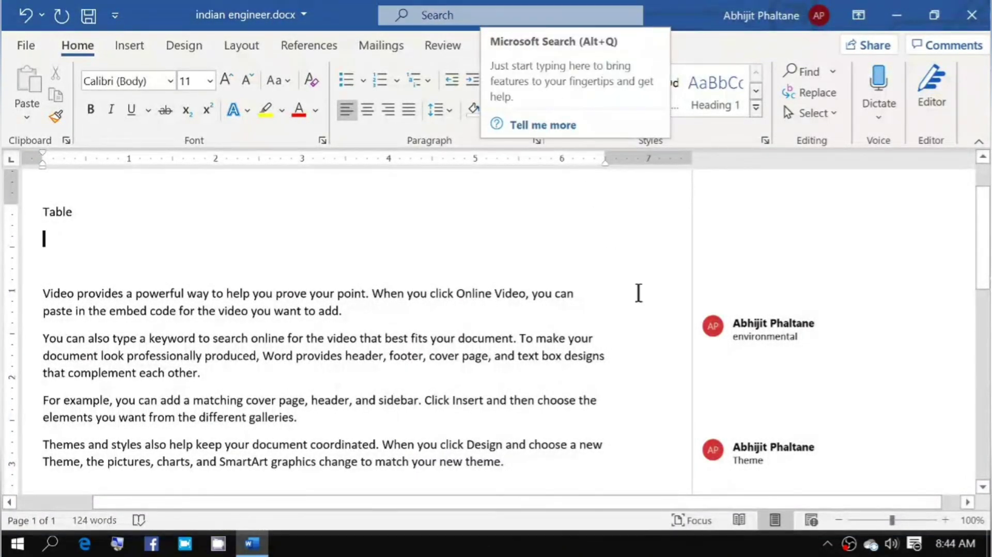
click(829, 544)
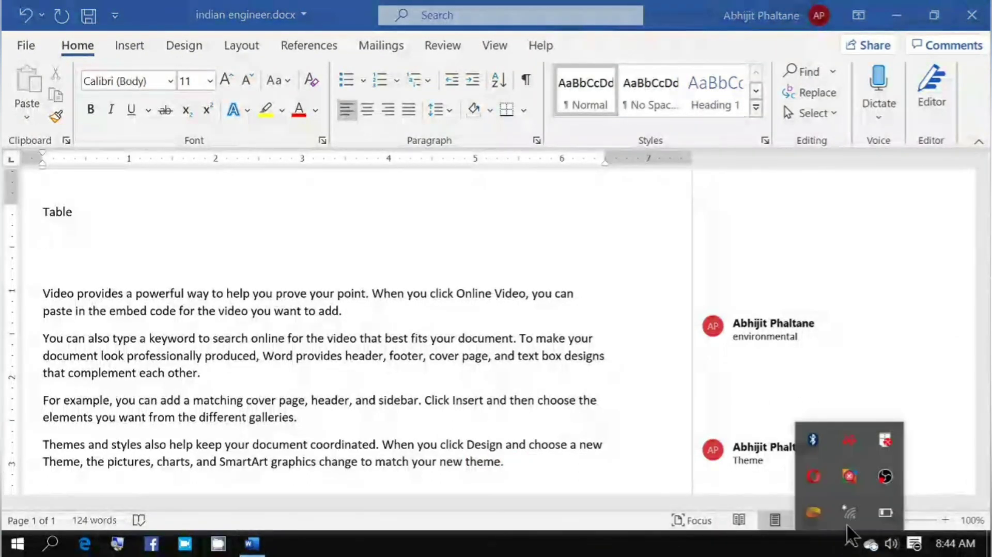
right_click(883, 475)
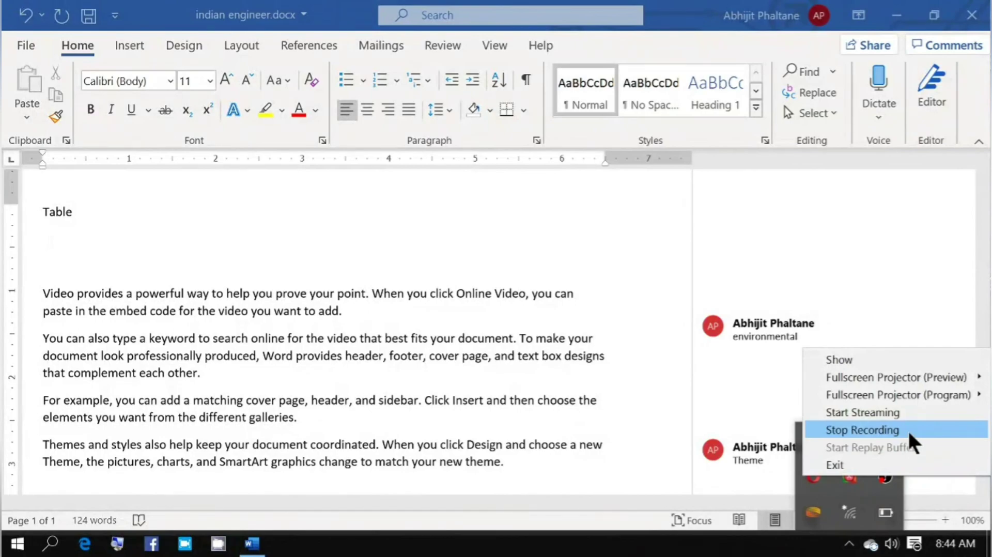